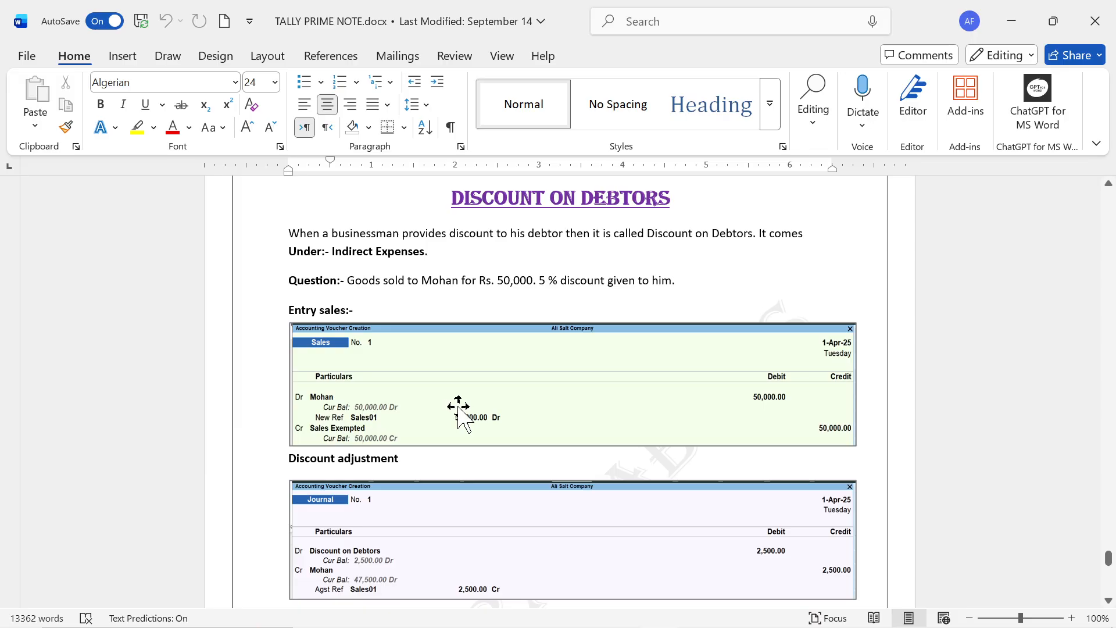
# Switch to TallyPrime and create a new company named Babita Cloth House with the default details
pyautogui.hotkey('alt', 'Tab')
pyautogui.hotkey('alt', 'Tab')
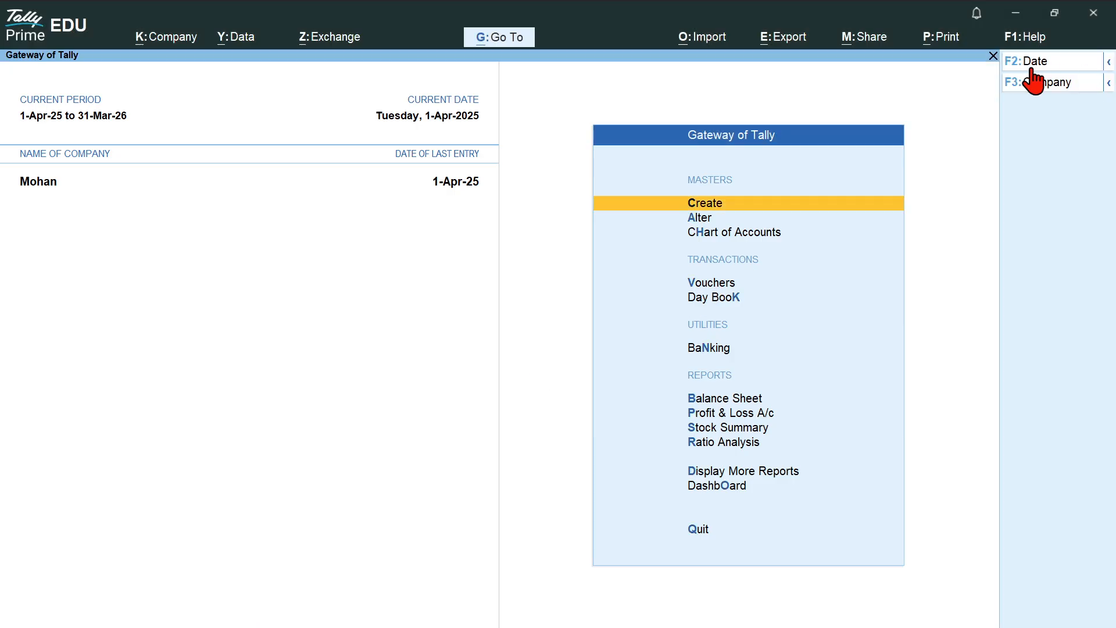
pyautogui.click(1033, 84)
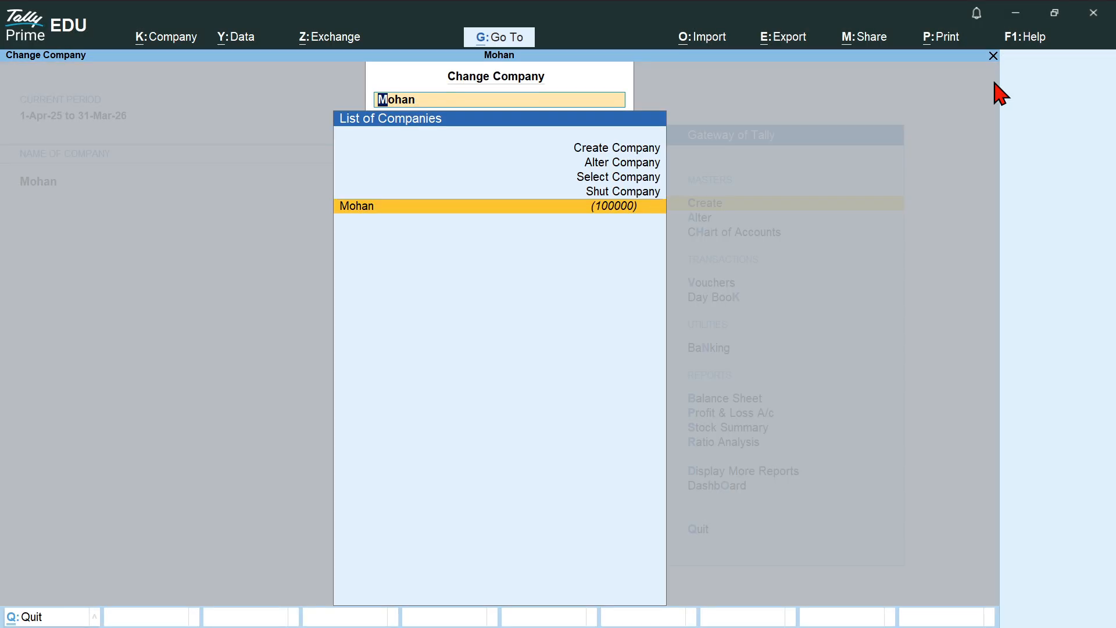
pyautogui.click(607, 149)
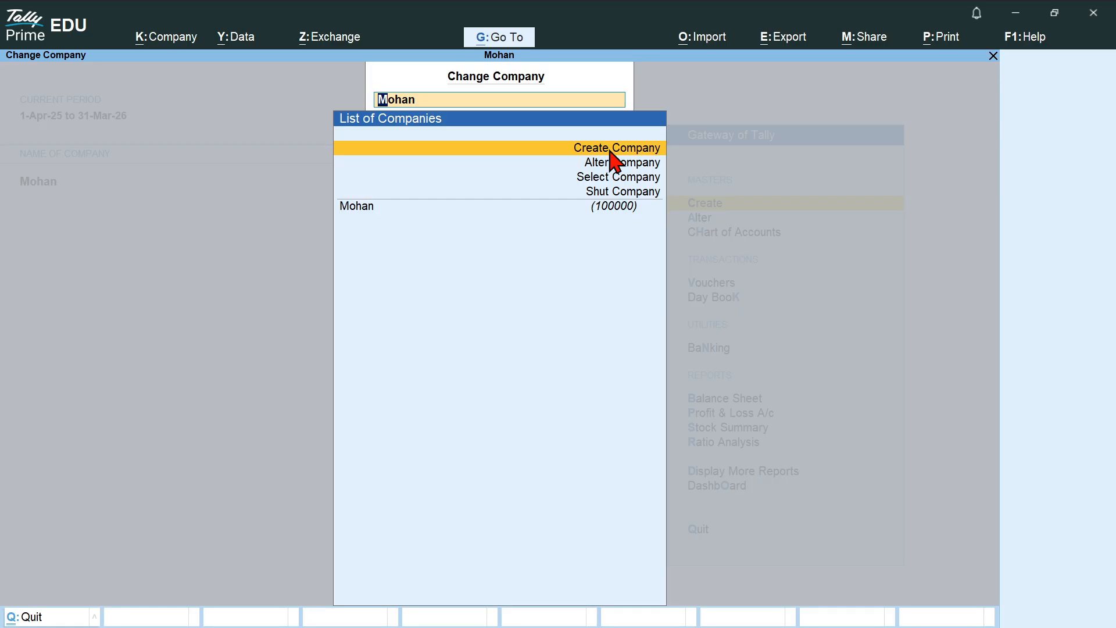
pyautogui.click(610, 149)
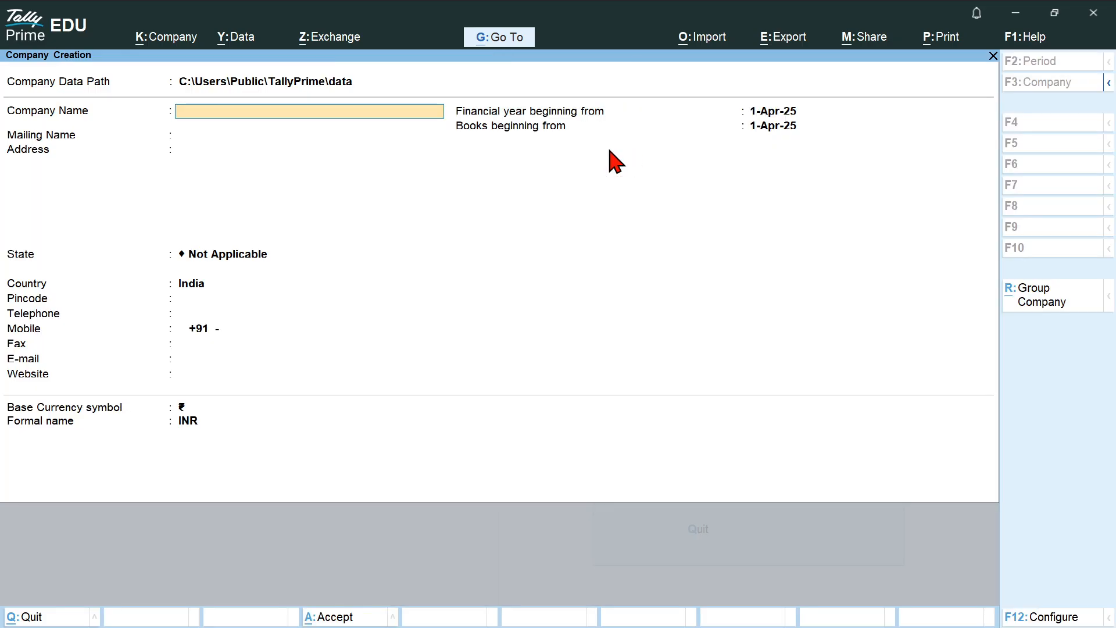
pyautogui.write('Babita Cloth')
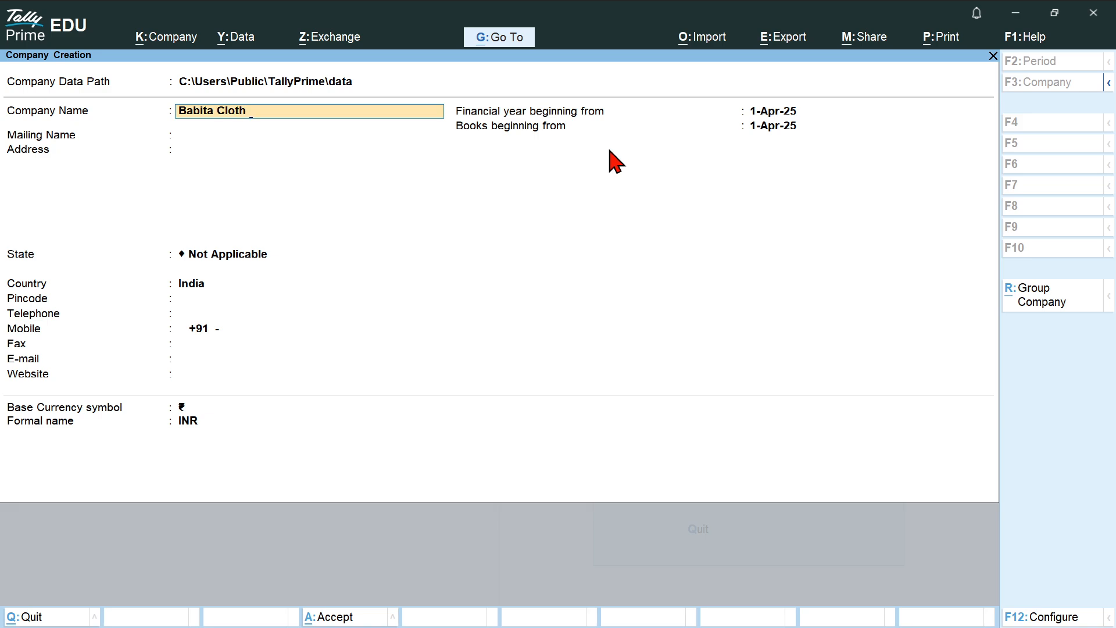
pyautogui.write(' House')
pyautogui.press('ctrl')
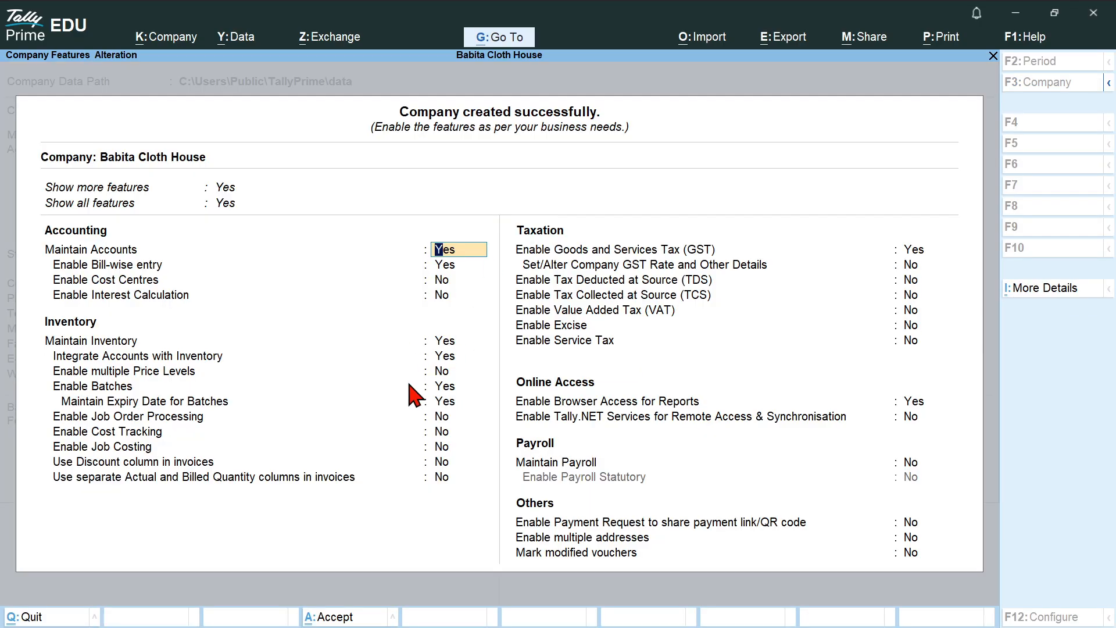
# Set Enable Batches to No in the new company's inventory features
pyautogui.press('Return')
pyautogui.press('Return')
pyautogui.press('Return')
pyautogui.press('Return')
pyautogui.press('Return')
pyautogui.press('Return')
pyautogui.press('Return')
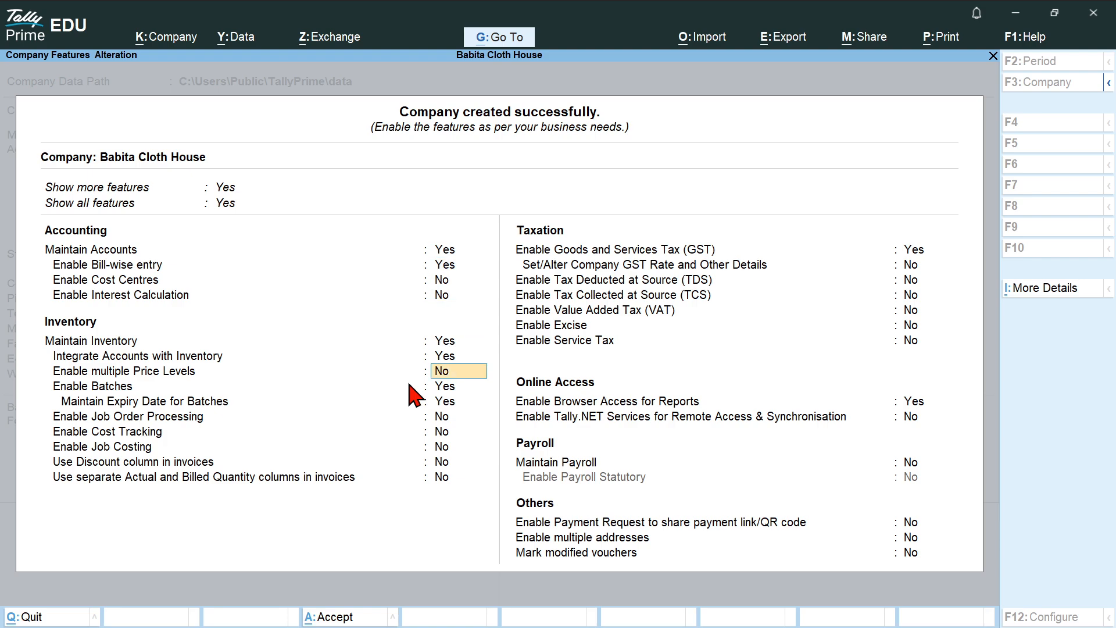
pyautogui.write('n')
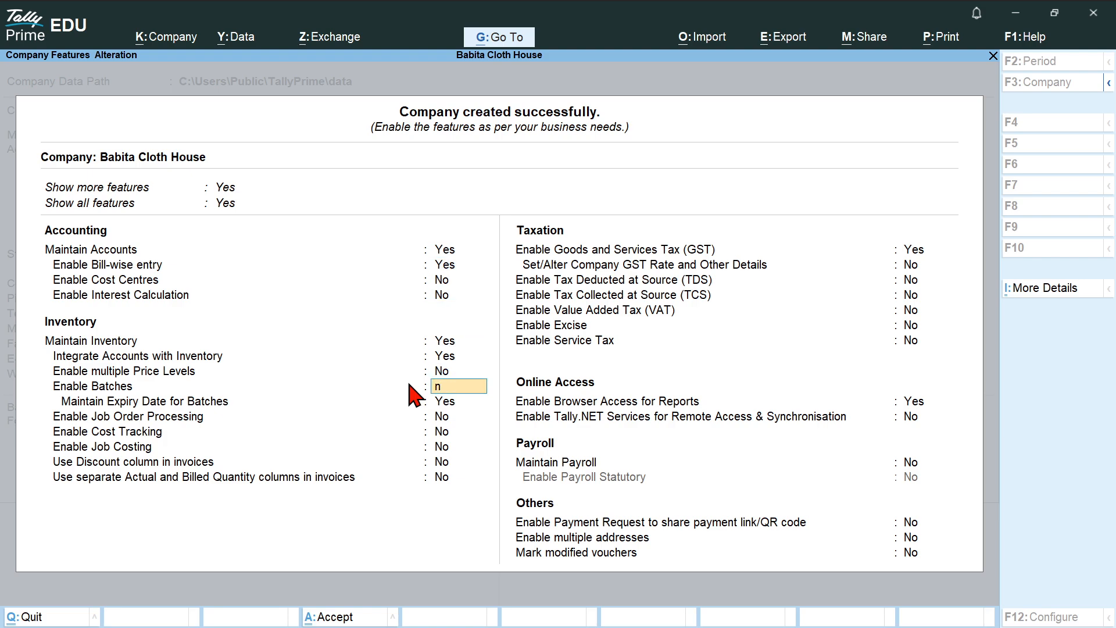
pyautogui.press('Return')
# Set Enable Goods and Services Tax (GST) to No and save the company features
pyautogui.press('Return')
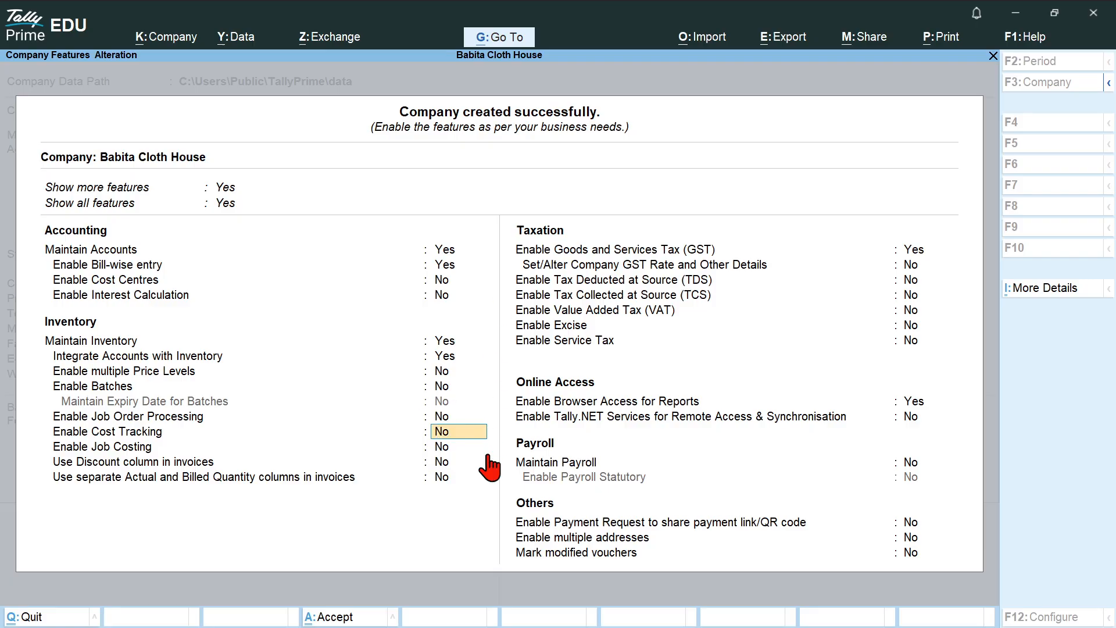
pyautogui.press('Return')
pyautogui.press('Return')
pyautogui.press('Return')
pyautogui.press('Return')
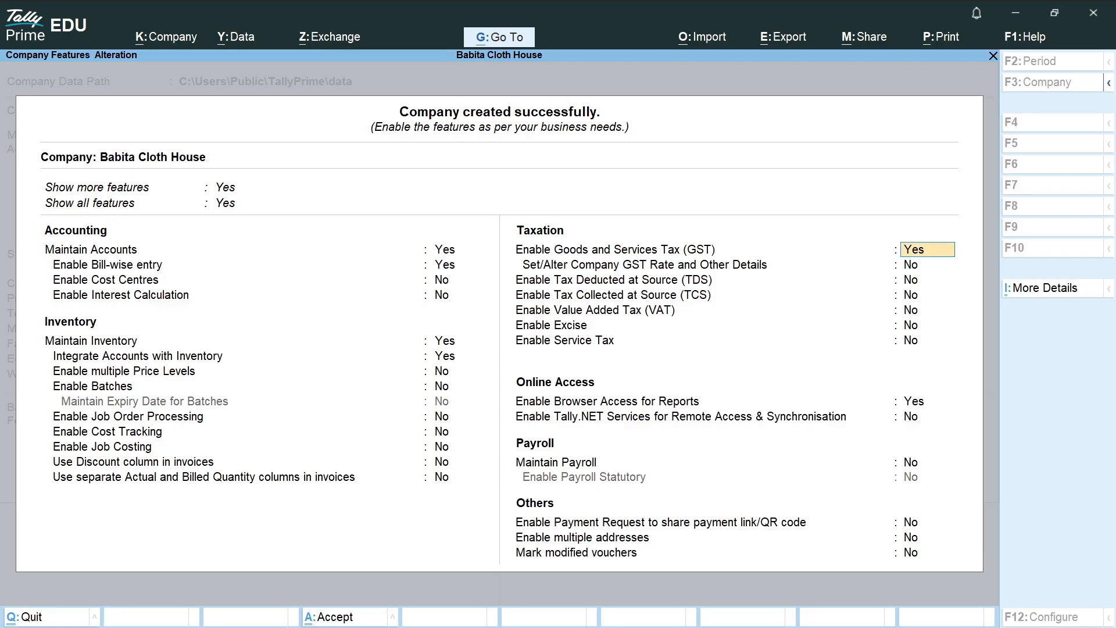
pyautogui.write('n')
pyautogui.press('Return')
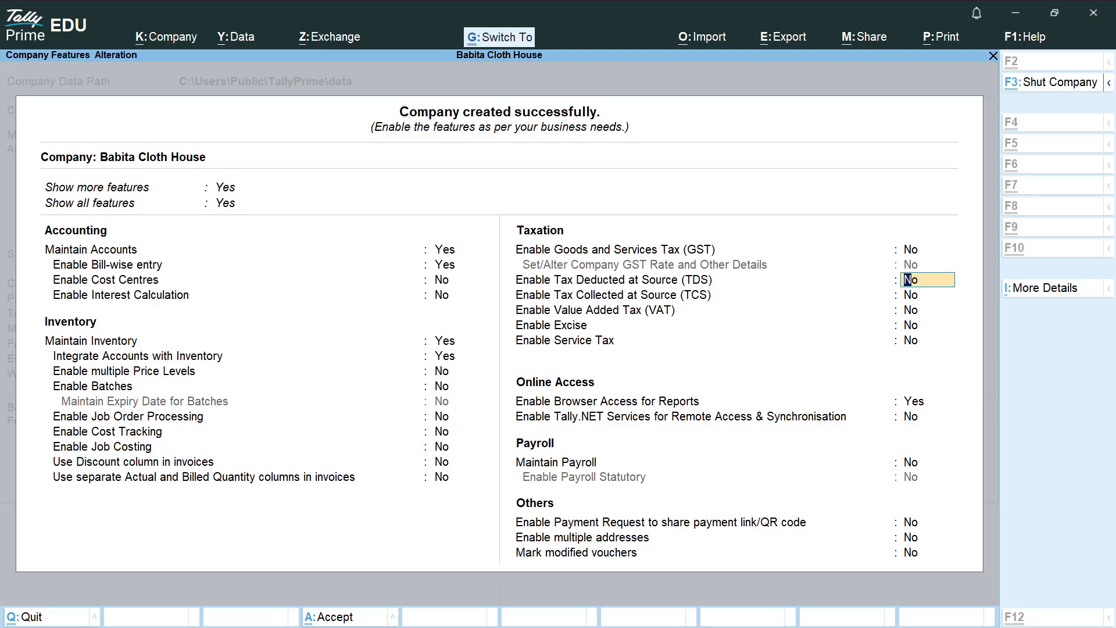
pyautogui.hotkey('ctrl', 'a')
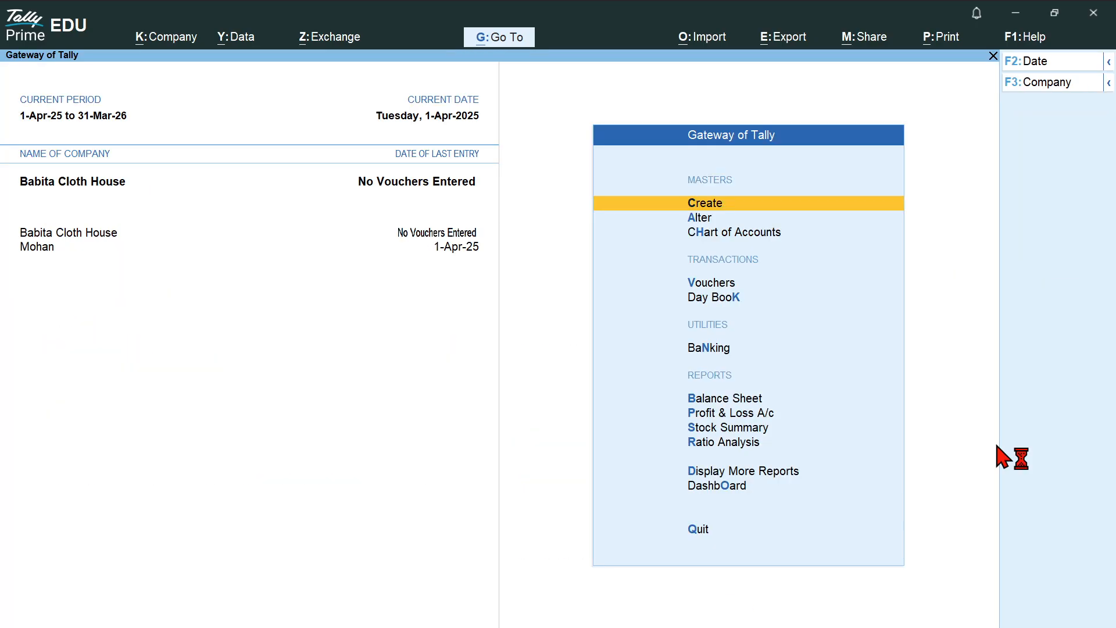
# Start a sales voucher and change its mode to As Voucher
pyautogui.click(687, 285)
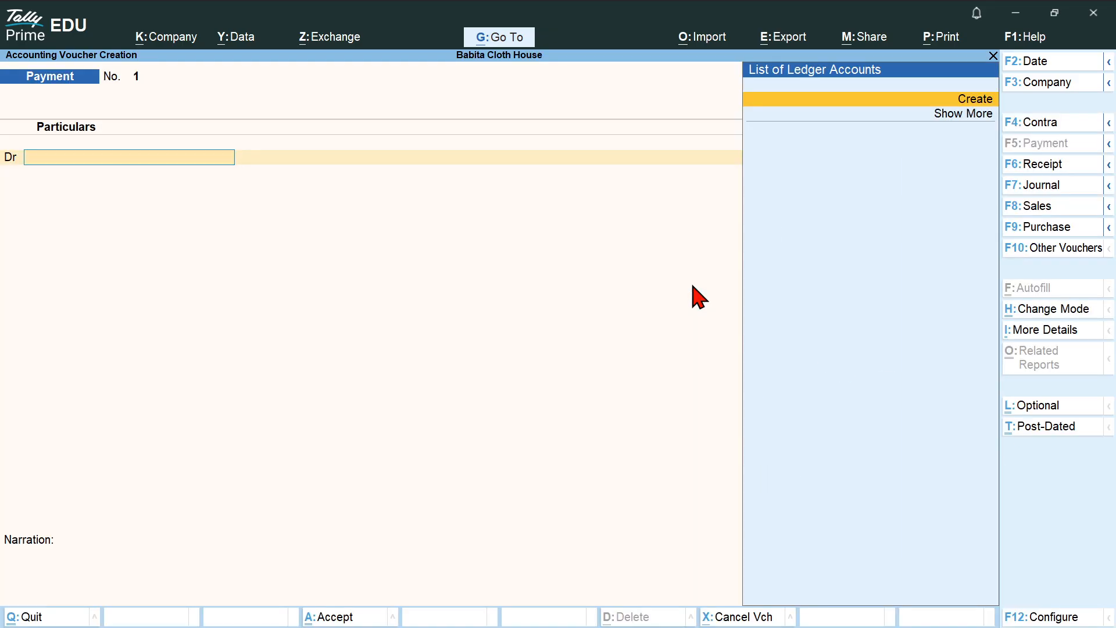
pyautogui.press('F8')
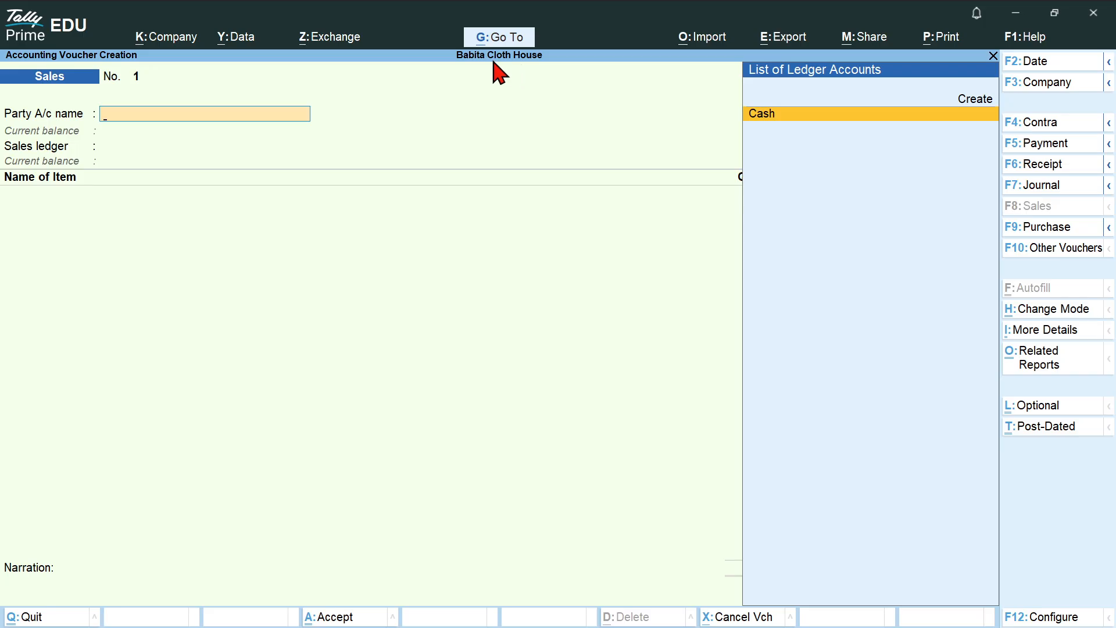
pyautogui.hotkey('ctrl', 'h')
pyautogui.press('Down')
pyautogui.press('Down')
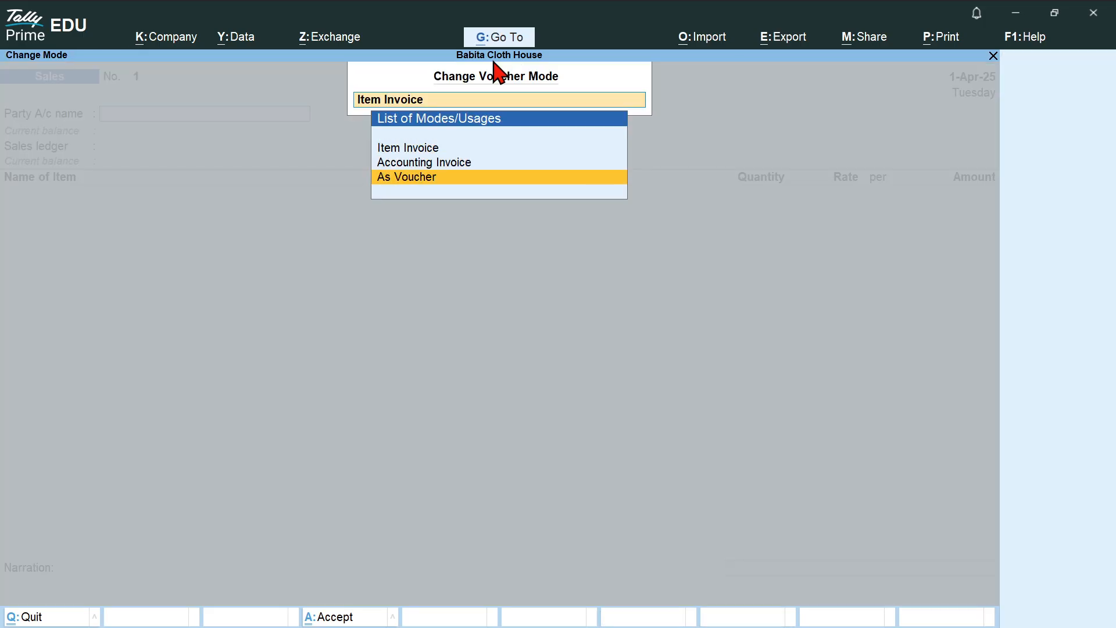
pyautogui.press('Return')
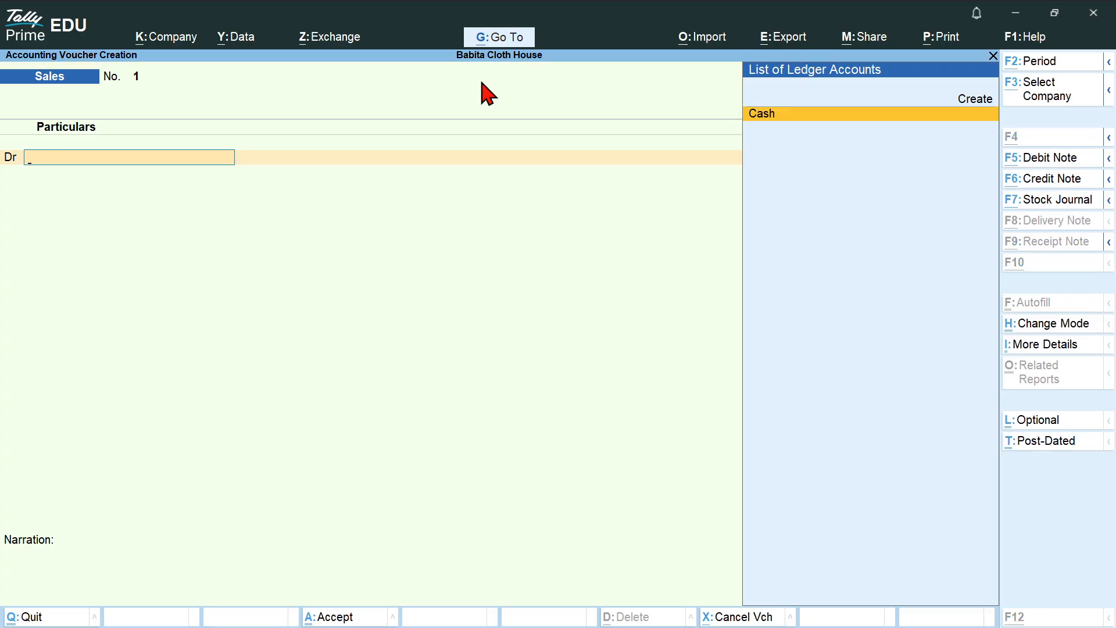
# Create a ledger with the customer's name under Sundry Debtors for the debit line
pyautogui.hotkey('alt', 'c')
pyautogui.write('Babli')
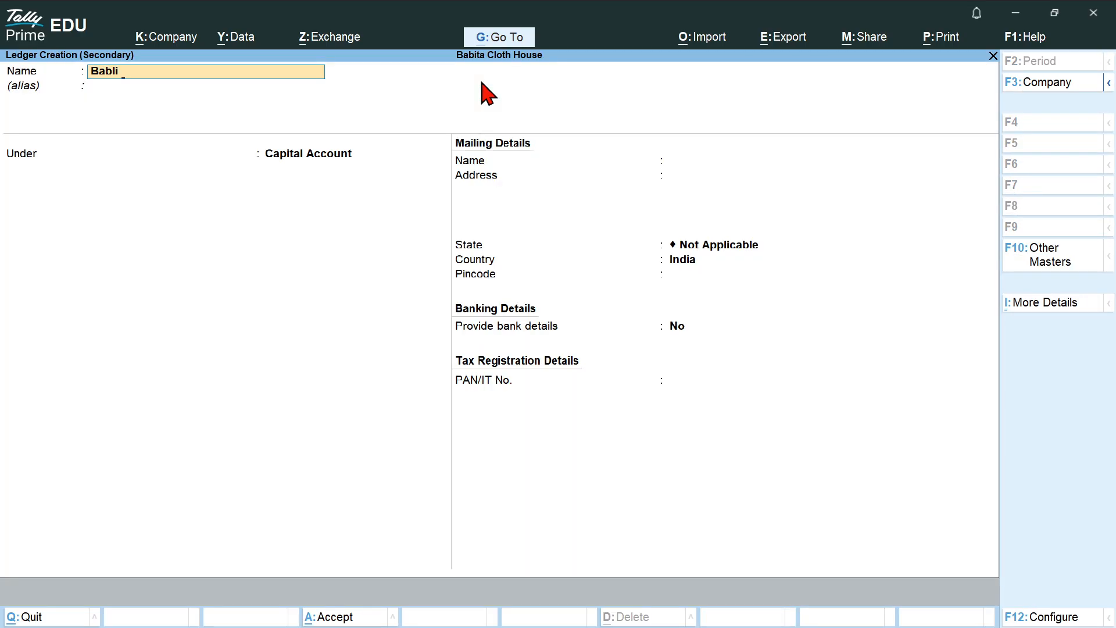
pyautogui.press('Return')
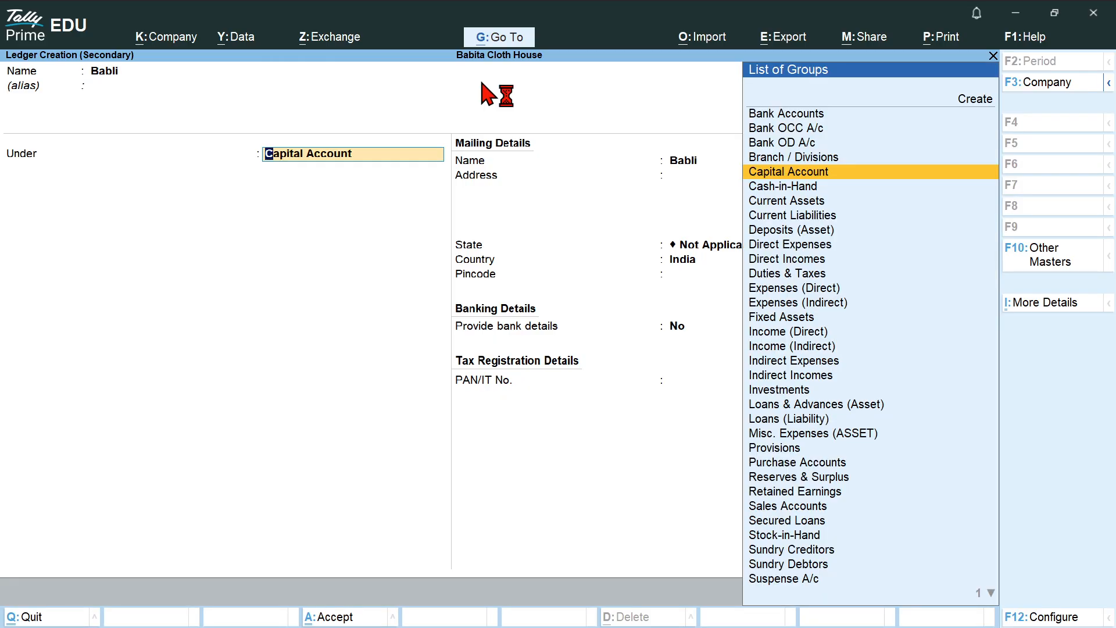
pyautogui.write('Sun')
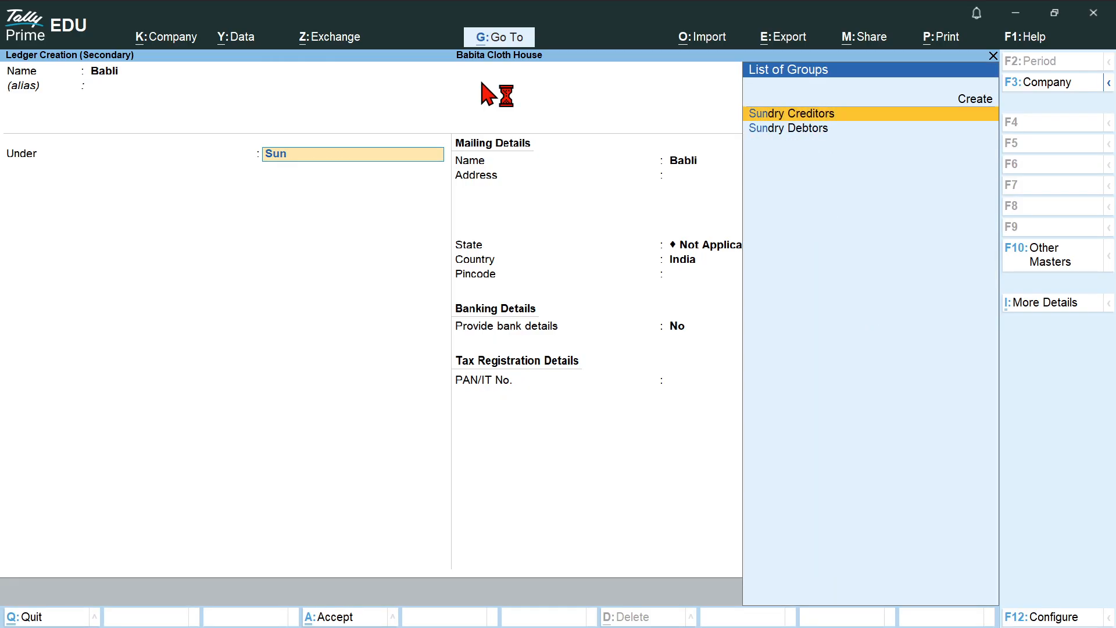
pyautogui.press('Down')
pyautogui.press('Return')
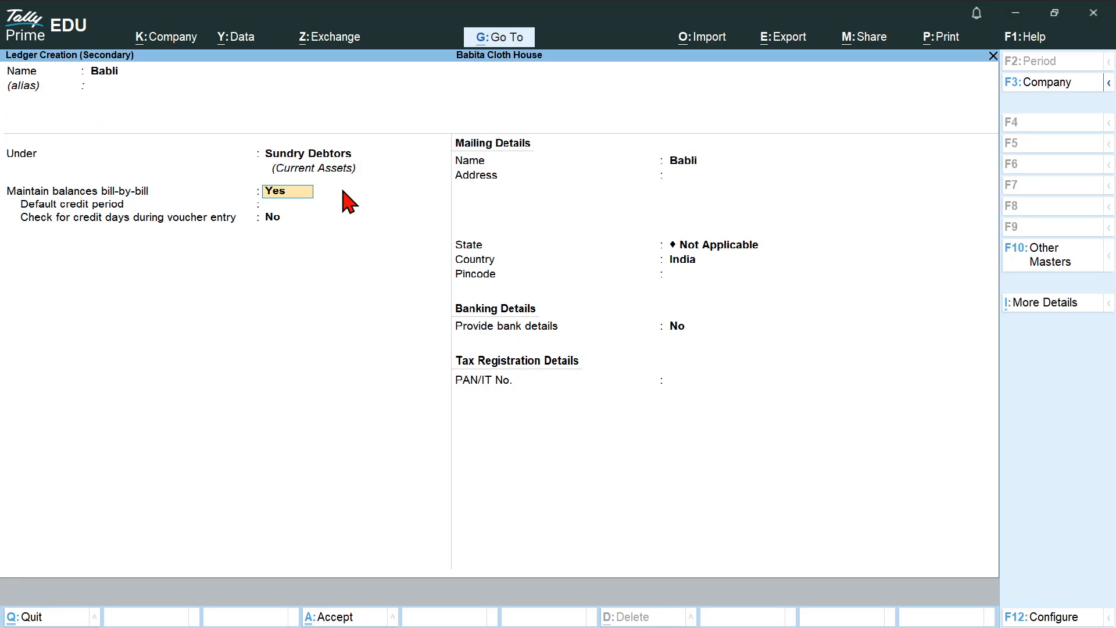
pyautogui.hotkey('ctrl', 'a')
# Debit the customer's ledger with 5000 in the sales voucher, leaving the dispatch and party details unfilled
pyautogui.press('Return')
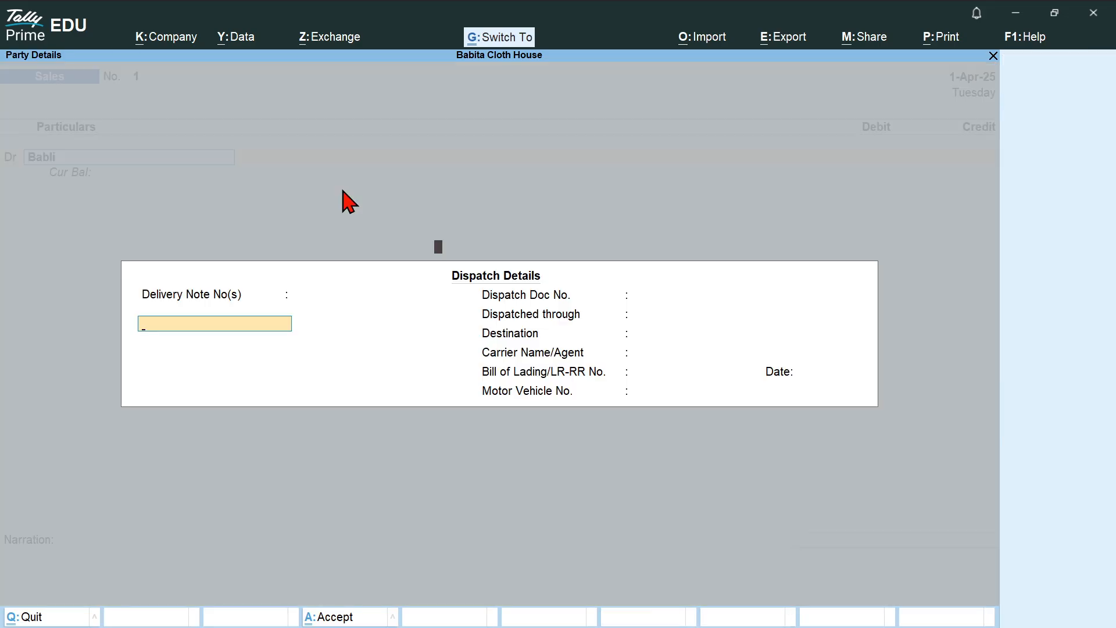
pyautogui.press('Escape')
pyautogui.hotkey('ctrl', 'a')
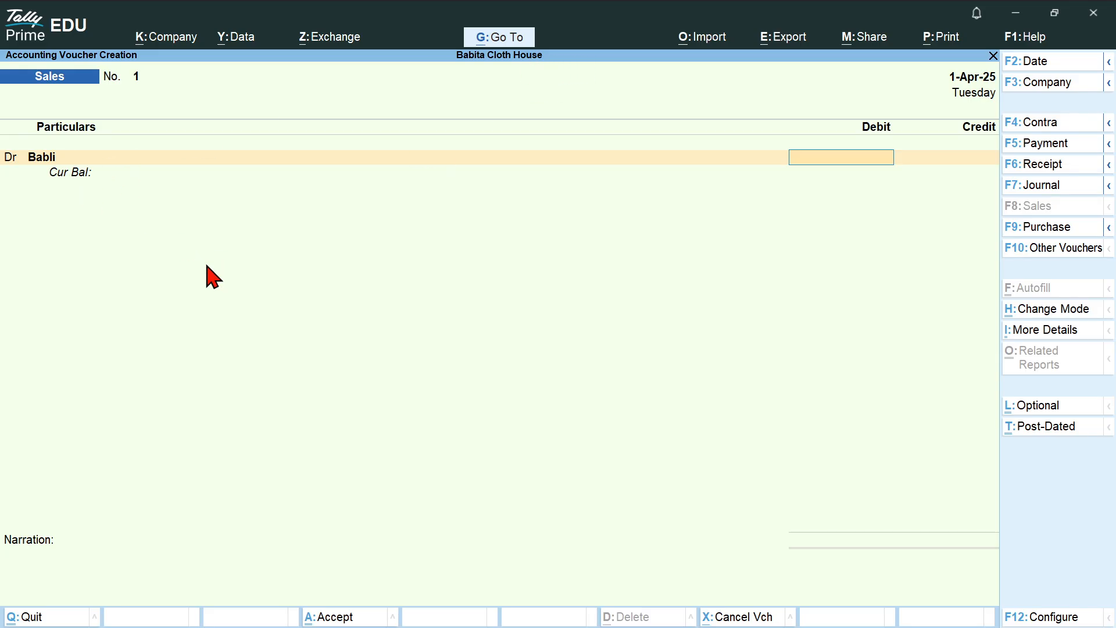
pyautogui.write('5000')
pyautogui.press('Return')
# Allocate the customer's full debit to a New Ref bill named Sales01
pyautogui.press('Return')
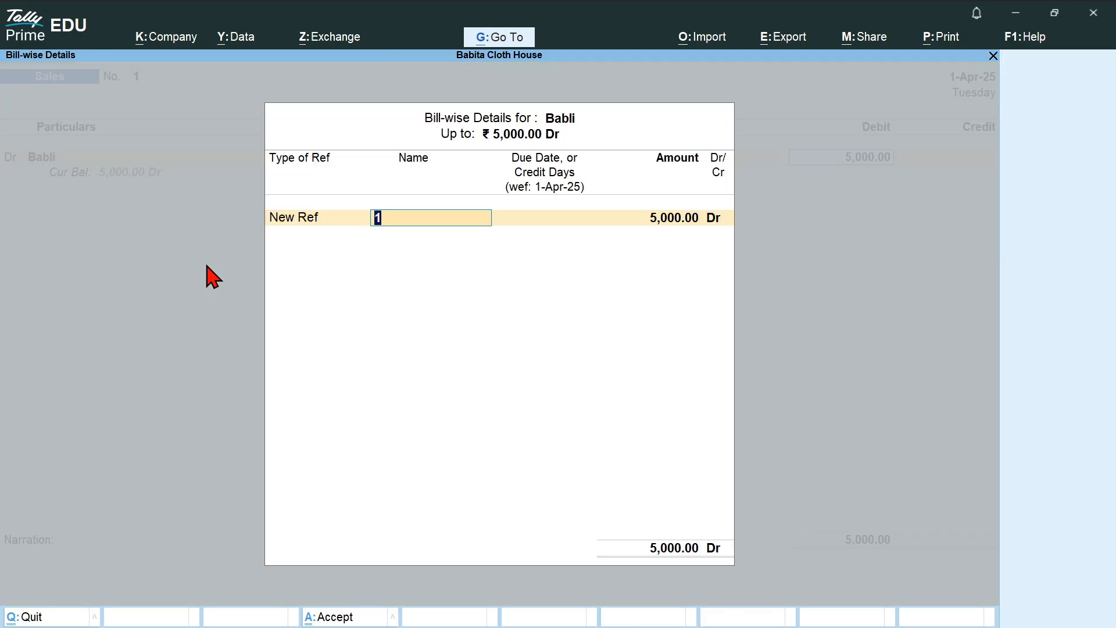
pyautogui.write('Sales01')
pyautogui.press('Return')
pyautogui.press('Return')
pyautogui.press('Return')
pyautogui.press('Return')
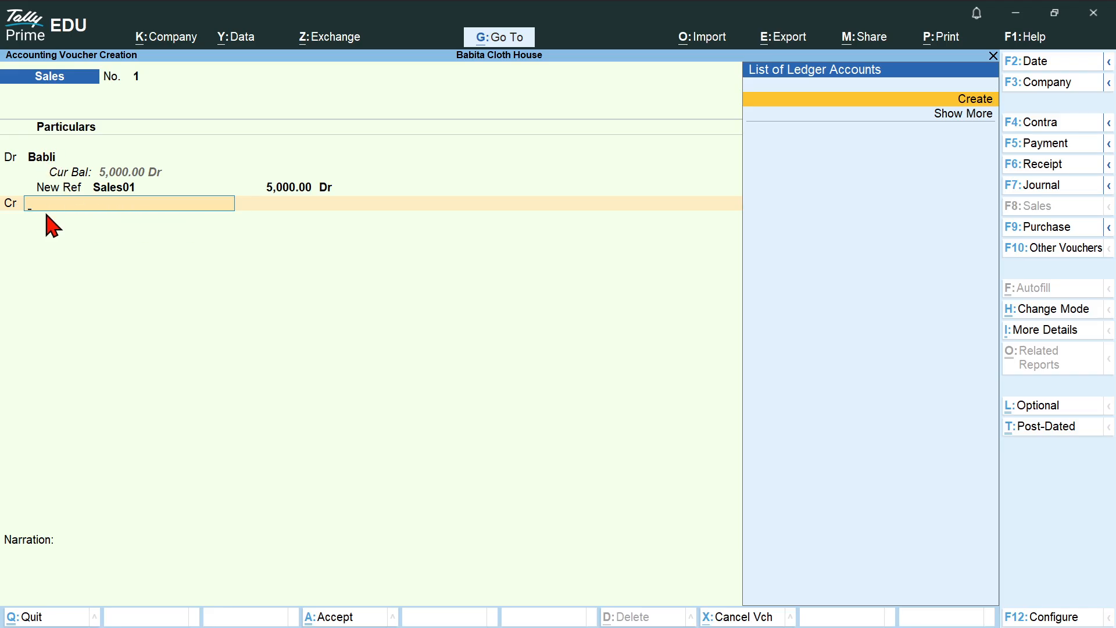
# Create a Sales Exempted ledger under Sales Accounts for the credit line
pyautogui.hotkey('alt', 'c')
pyautogui.write('Sa')
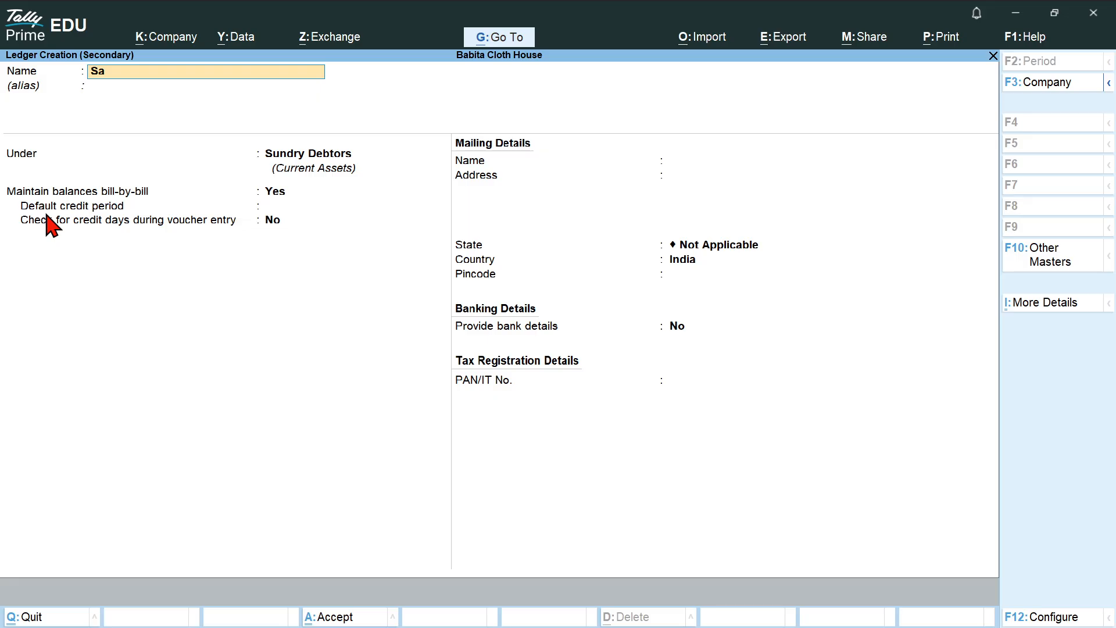
pyautogui.write('les Exempted')
pyautogui.press('Return')
pyautogui.write('Sa')
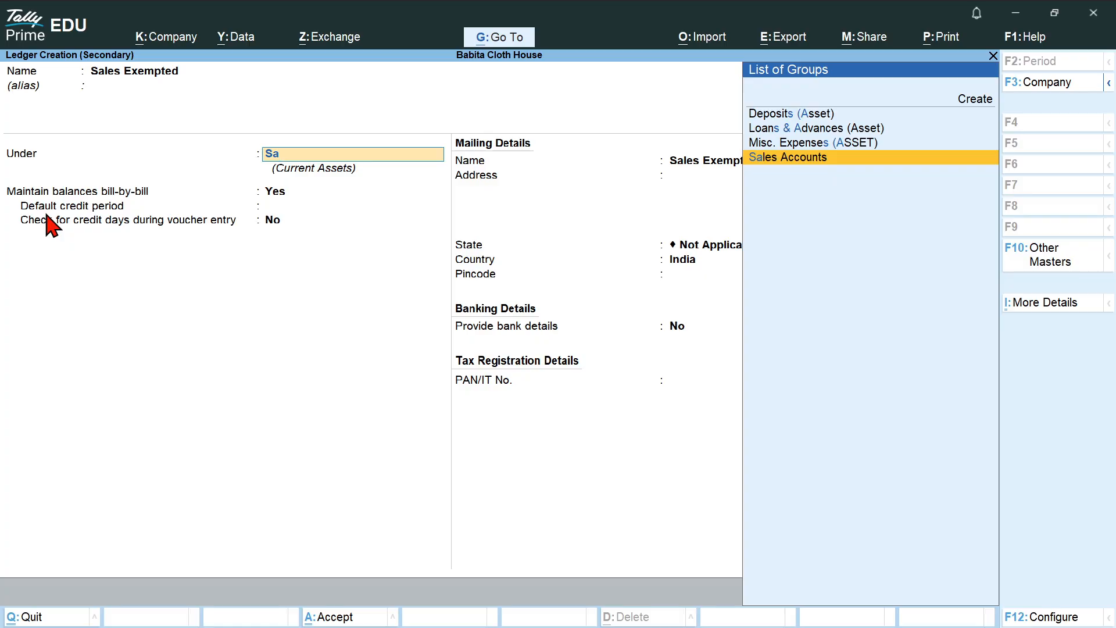
pyautogui.press('Return')
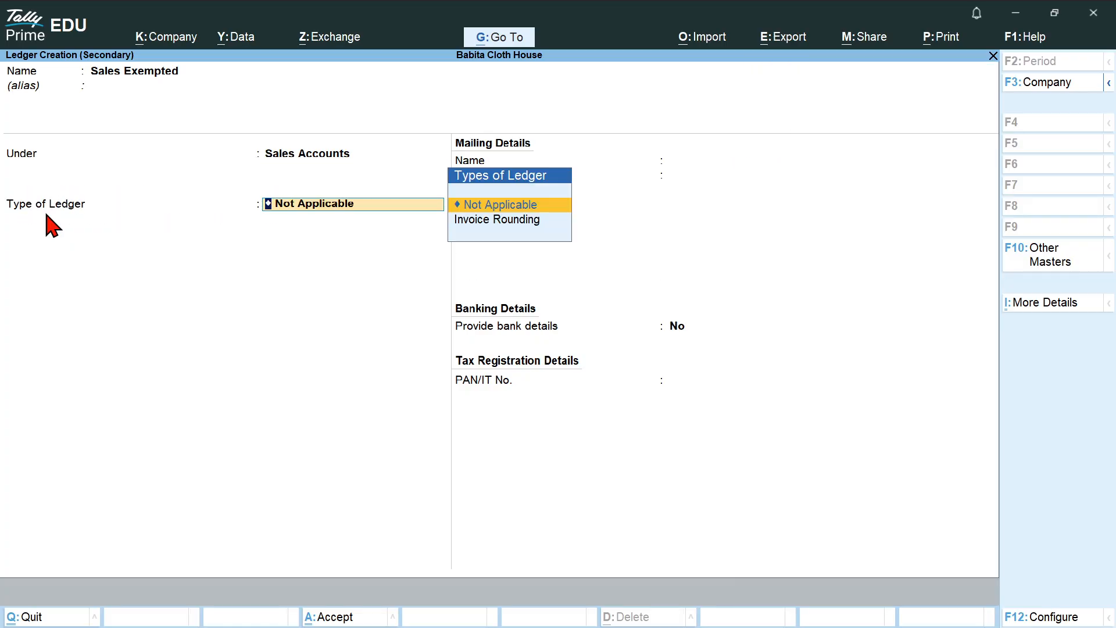
pyautogui.hotkey('ctrl', 'a')
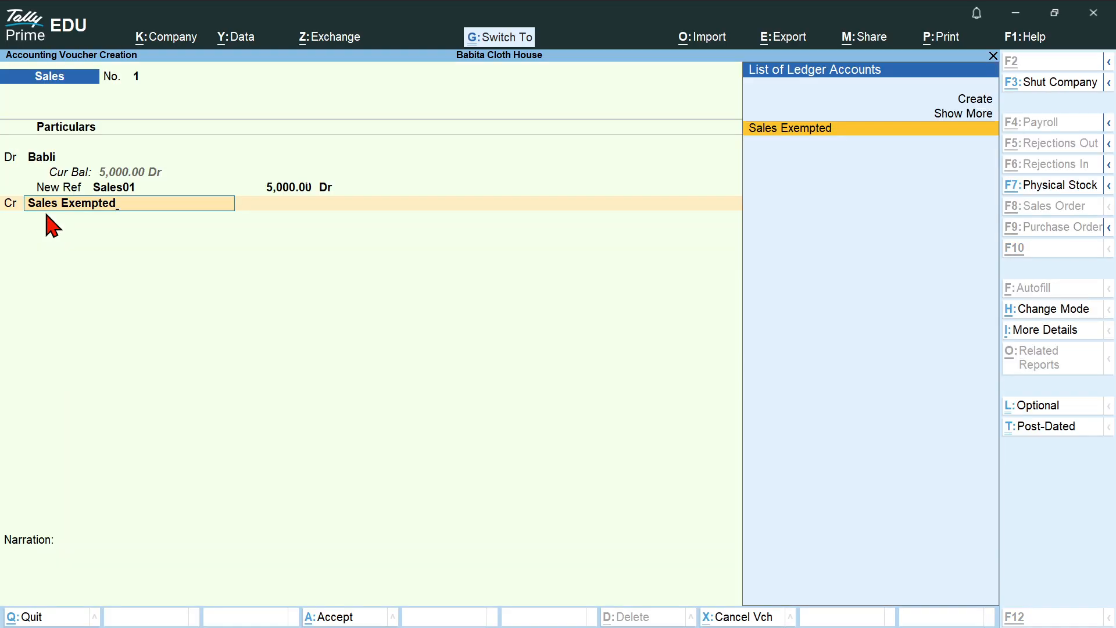
# Credit Sales Exempted with 5,000 without any item allocation or narration, and save the sales voucher
pyautogui.press('Return')
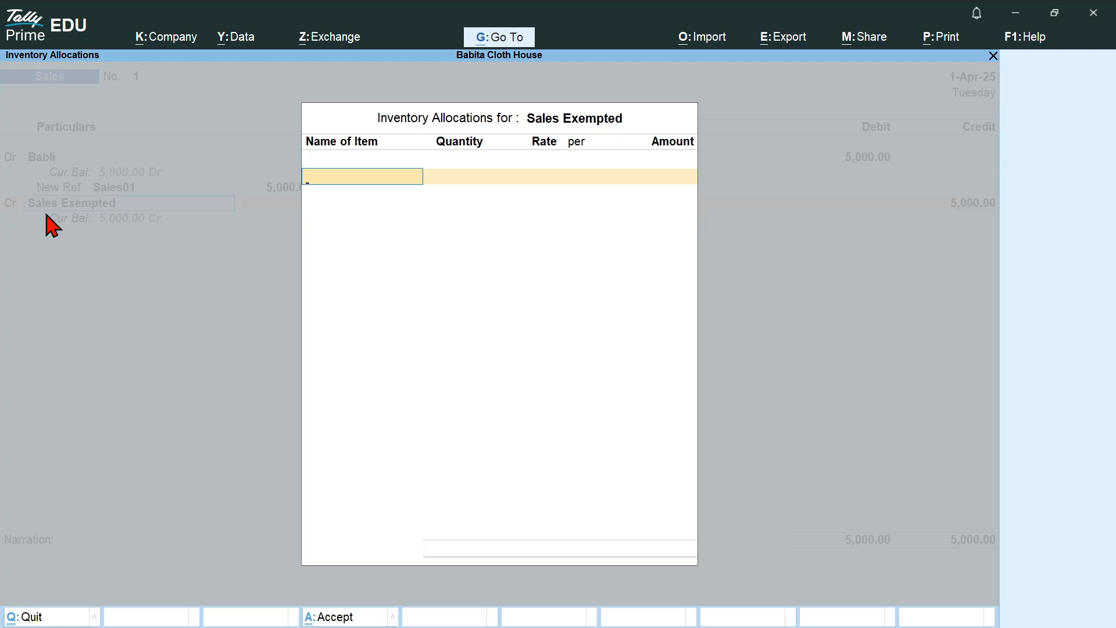
pyautogui.press('Return')
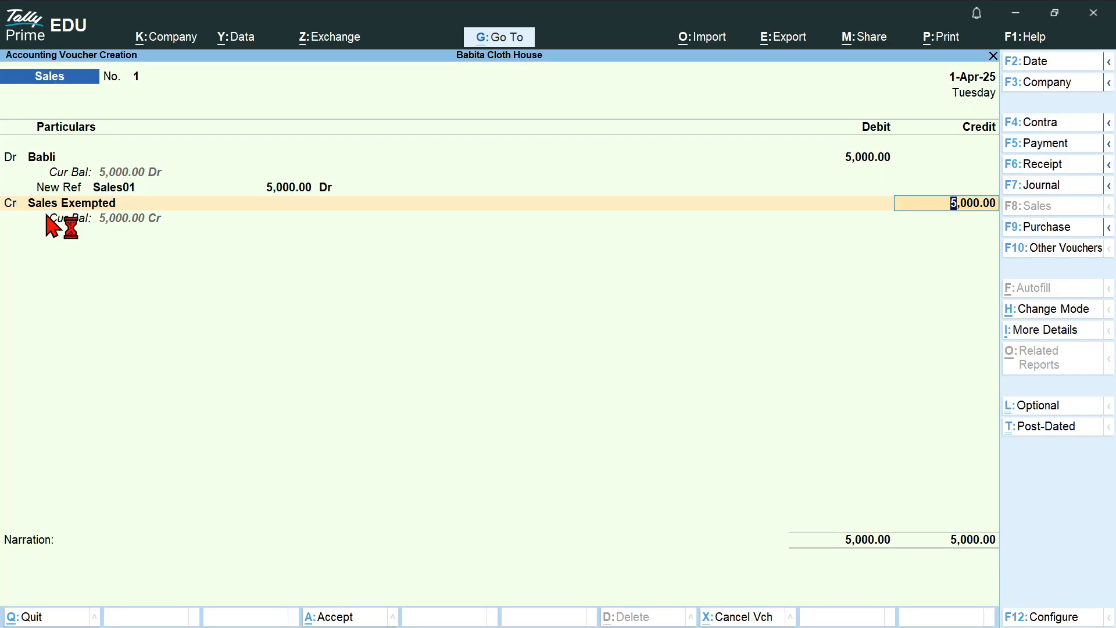
pyautogui.press('Return')
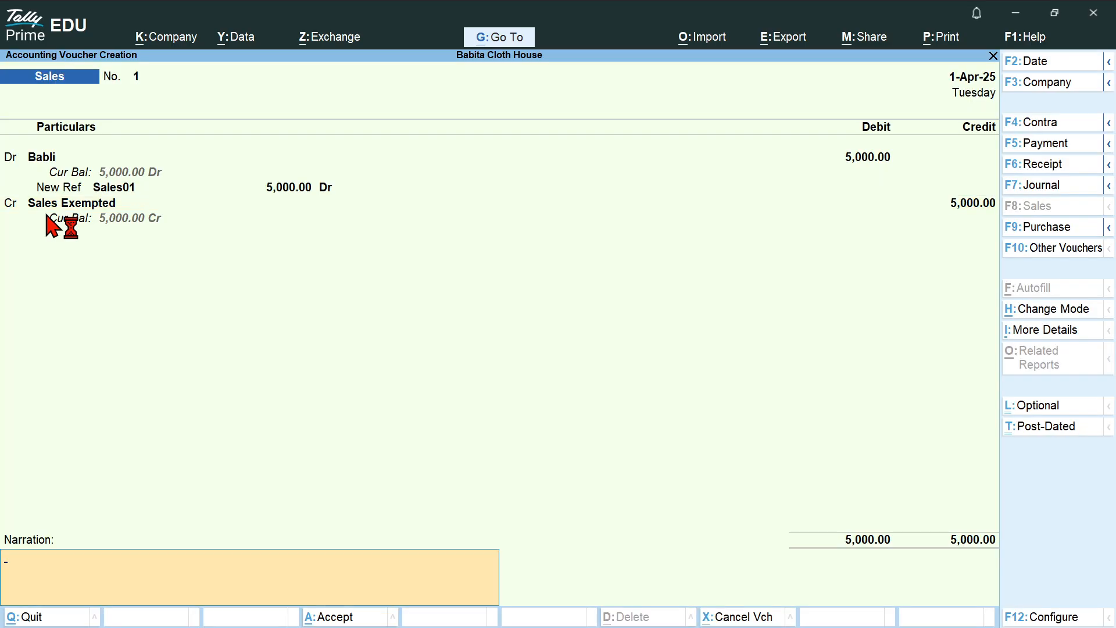
pyautogui.press('Return')
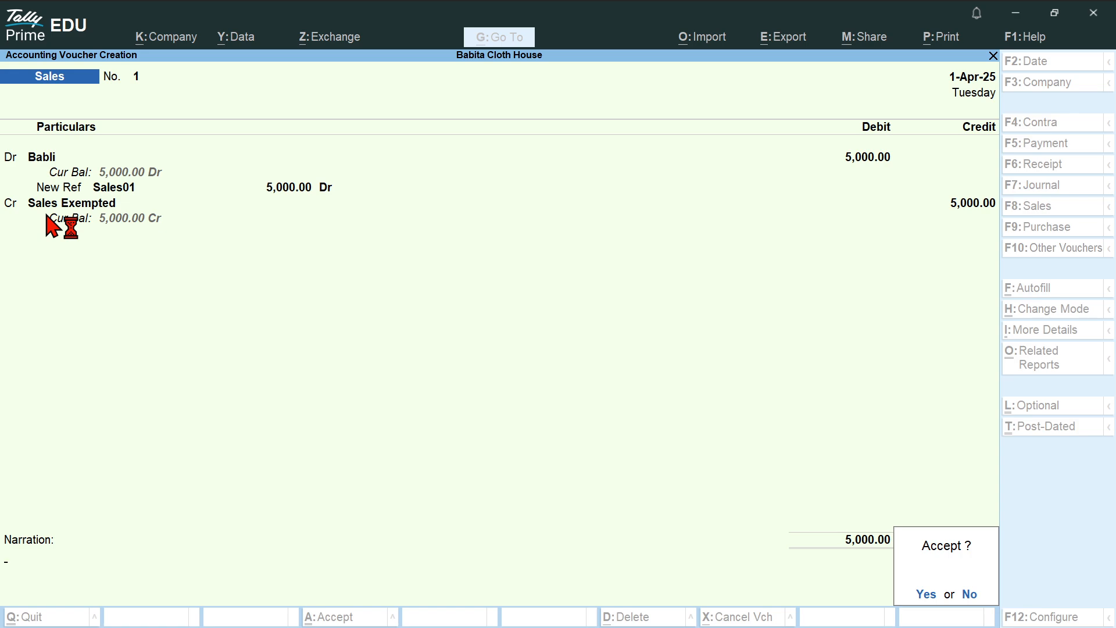
pyautogui.press('Return')
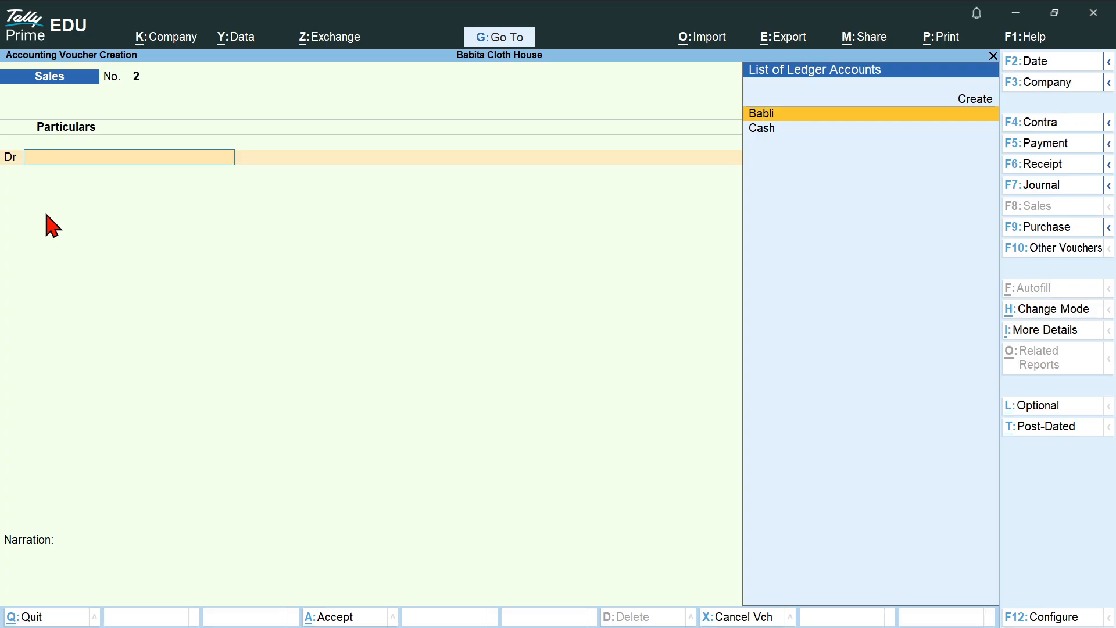
# Start a journal voucher and switch to the Word notes to consult the Discount on Debtors adjustment entry
pyautogui.press('F7')
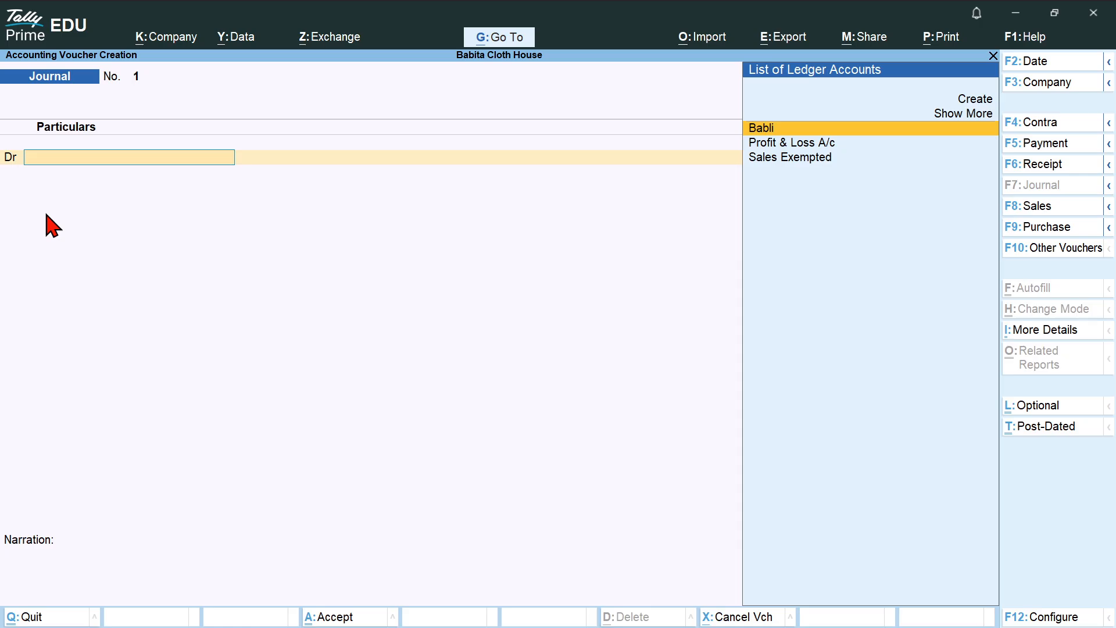
pyautogui.hotkey('alt', 'Tab')
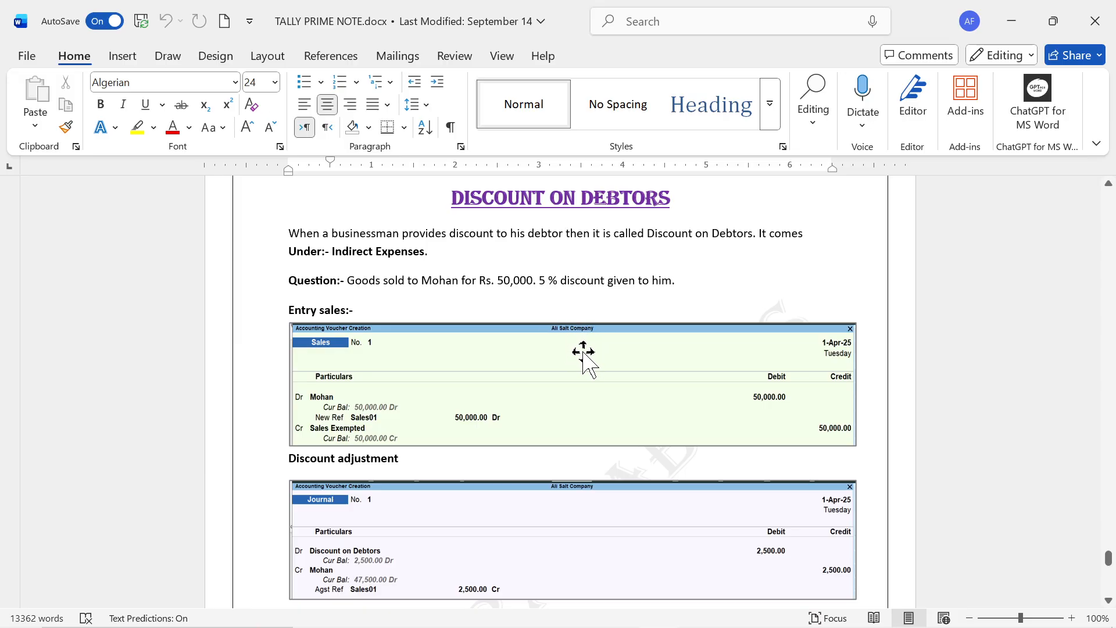
# Switch back to TallyPrime and create a Discount on Debtors ledger under Indirect Expenses for the journal's debit line
pyautogui.scroll(-1, 583, 375)
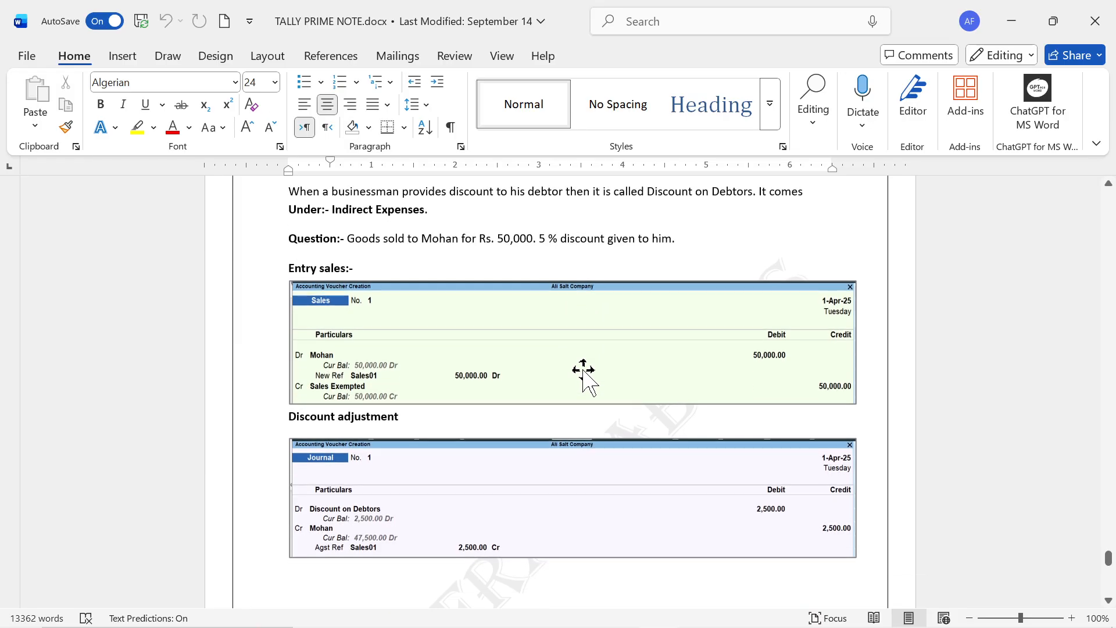
pyautogui.hotkey('alt', 'Tab')
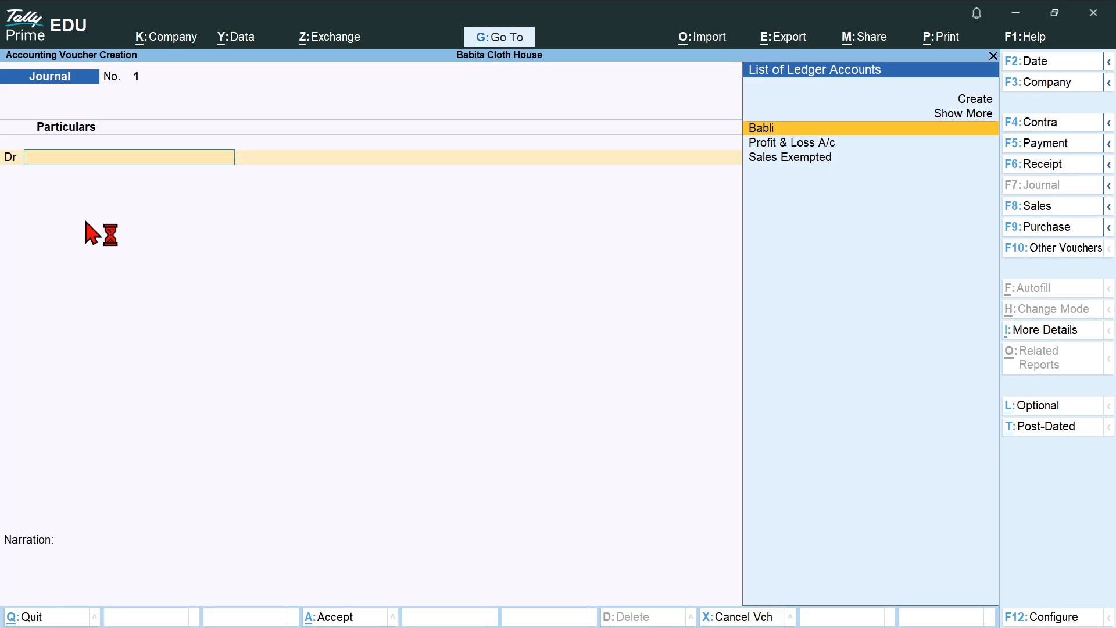
pyautogui.hotkey('alt', 'c')
pyautogui.write('D')
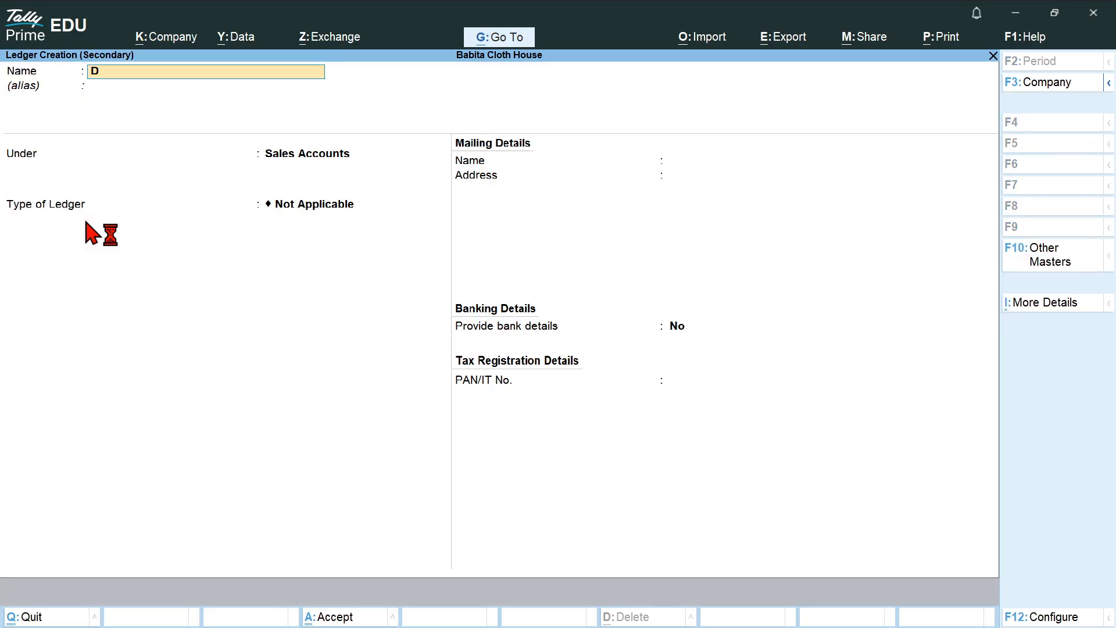
pyautogui.write('iscount on Debtors')
pyautogui.press('Return')
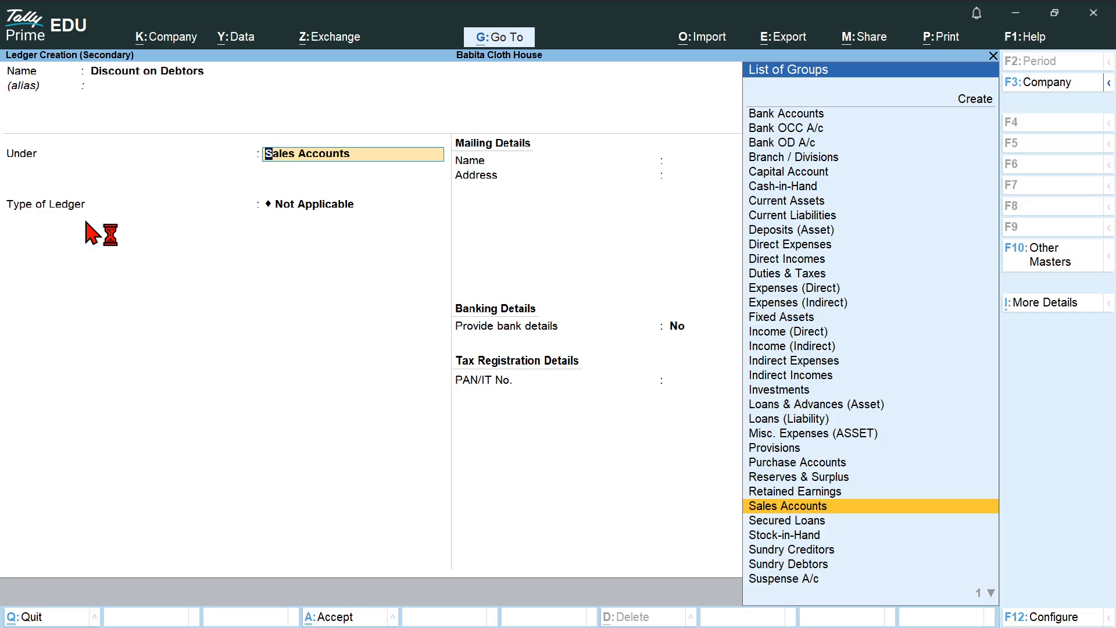
pyautogui.write('In')
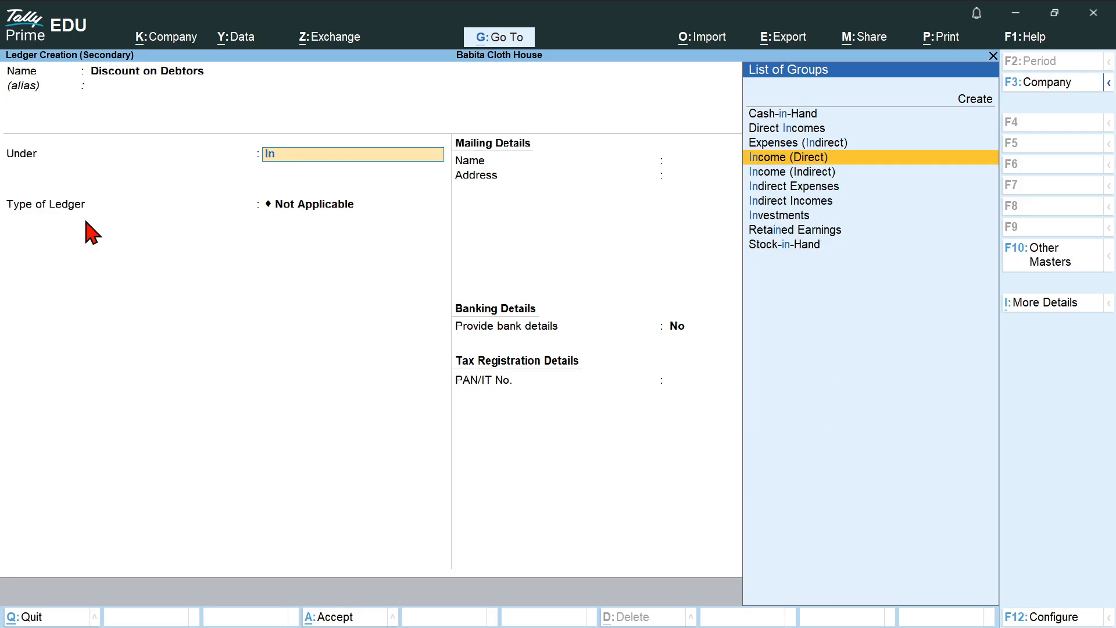
pyautogui.press('Down')
pyautogui.press('Down')
pyautogui.press('Return')
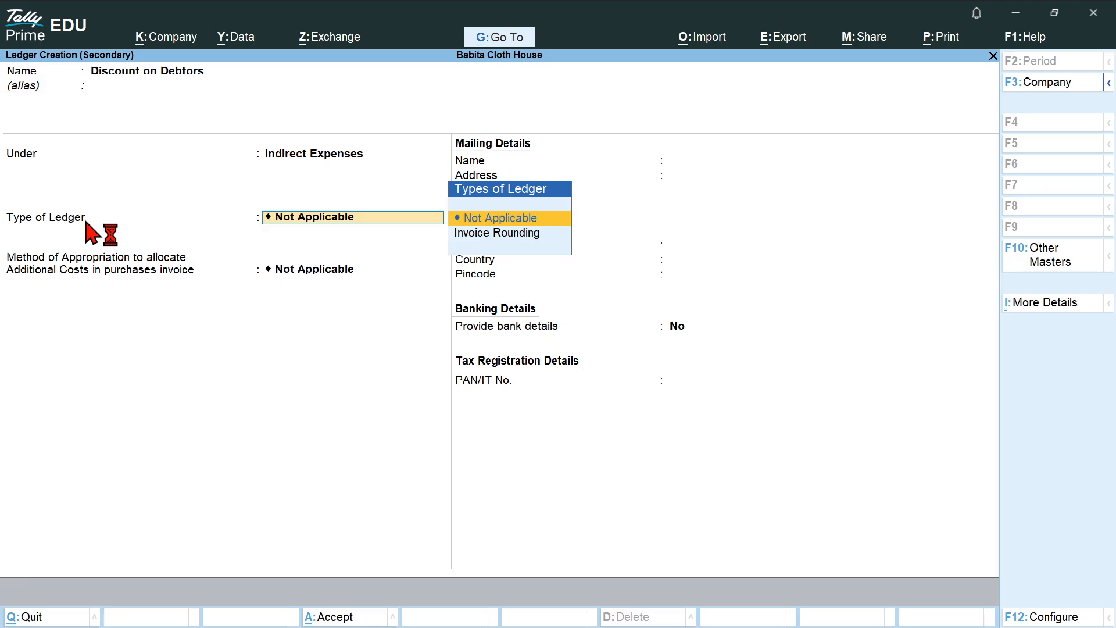
pyautogui.press('ctrl')
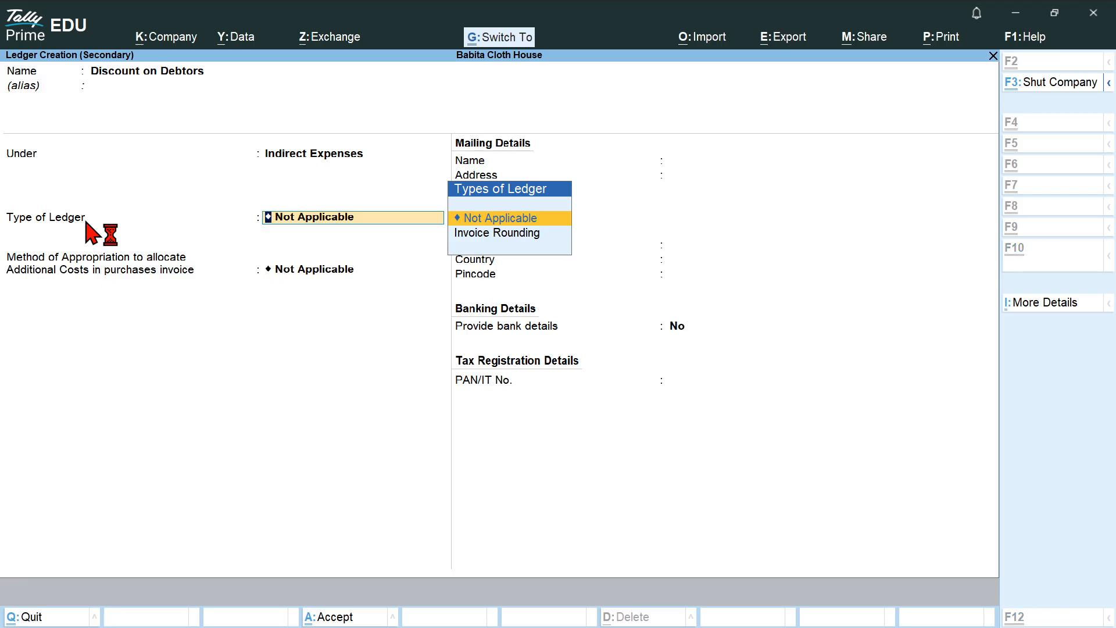
pyautogui.hotkey('ctrl', 'a')
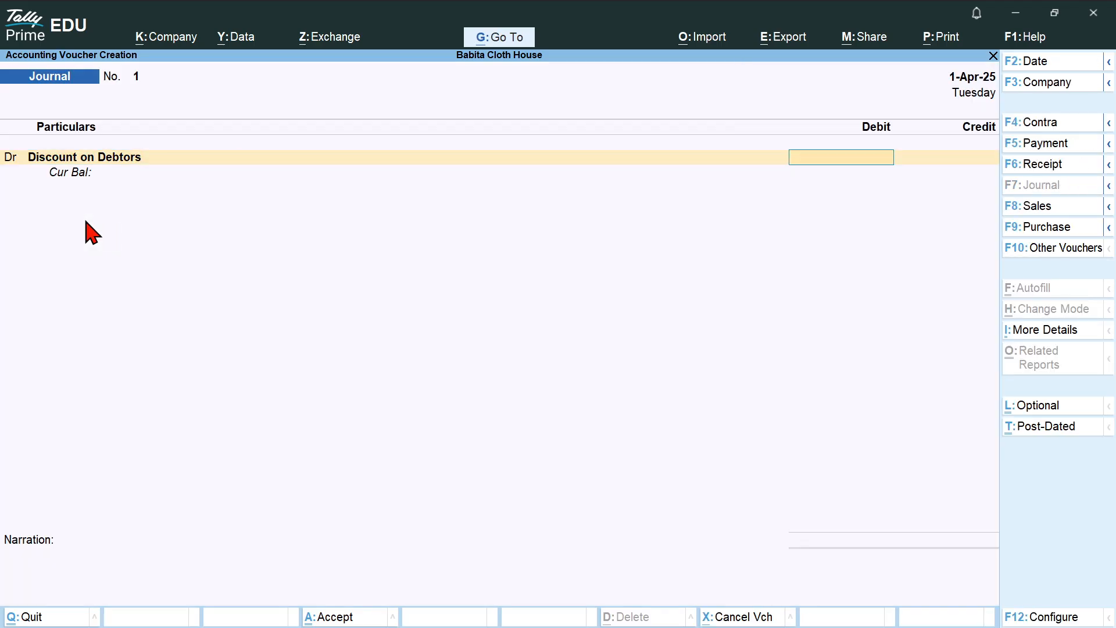
# Debit Discount on Debtors with 500 and credit the customer's ledger with the same amount
pyautogui.write('5000')
pyautogui.press('BackSpace')
pyautogui.press('Return')
pyautogui.press('Return')
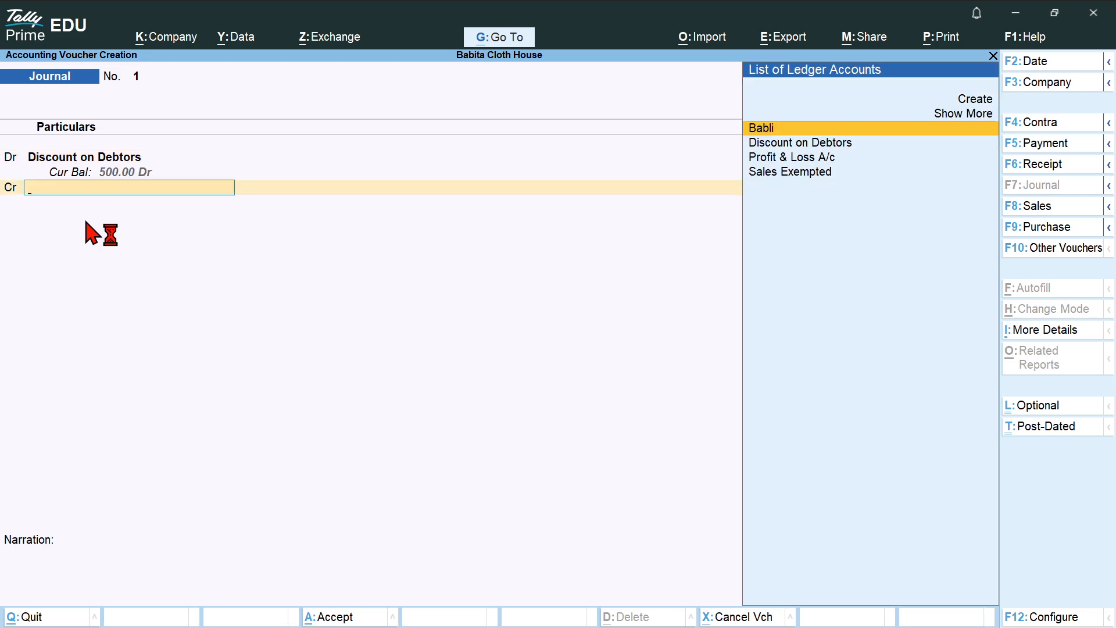
pyautogui.press('Return')
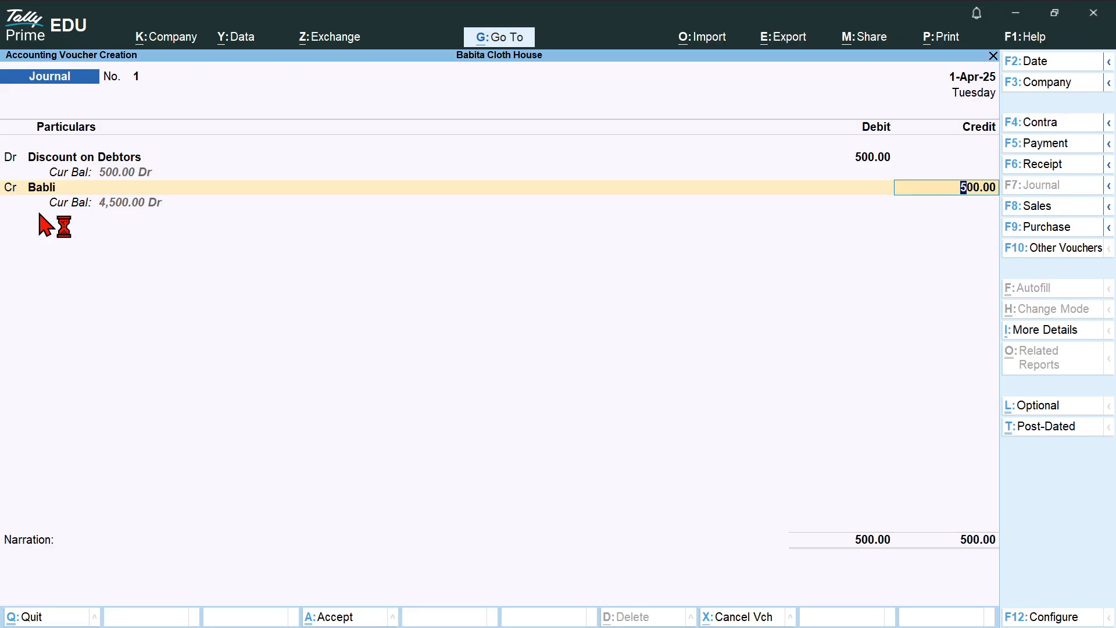
pyautogui.press('Return')
# Allocate the customer's 500 credit as Agst Ref to bill Sales01 and save the journal voucher without narration
pyautogui.press('Return')
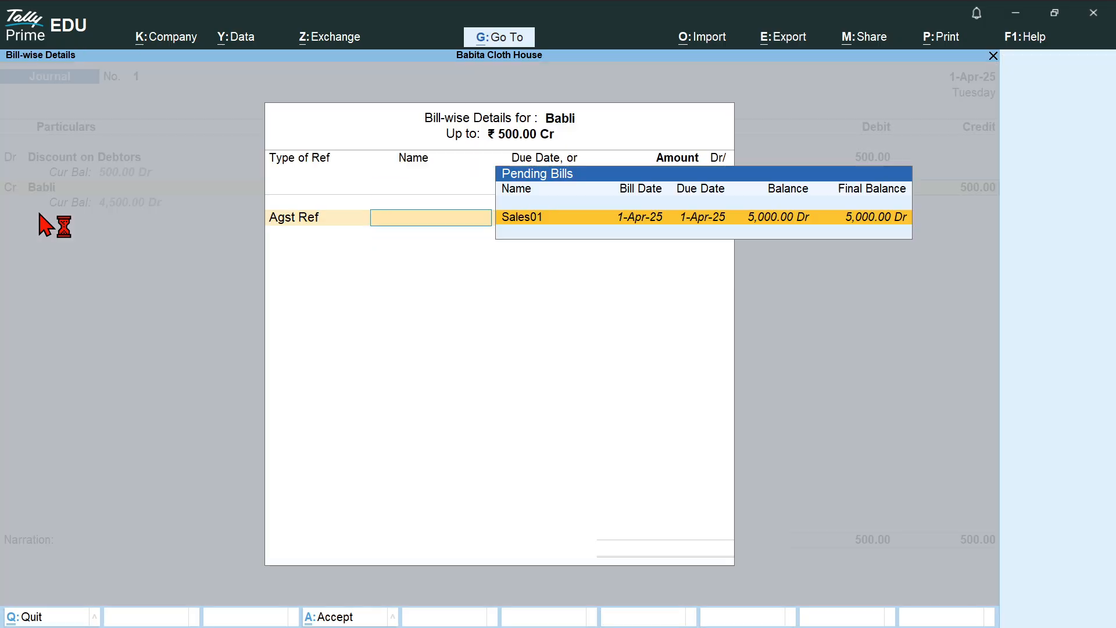
pyautogui.press('BackSpace')
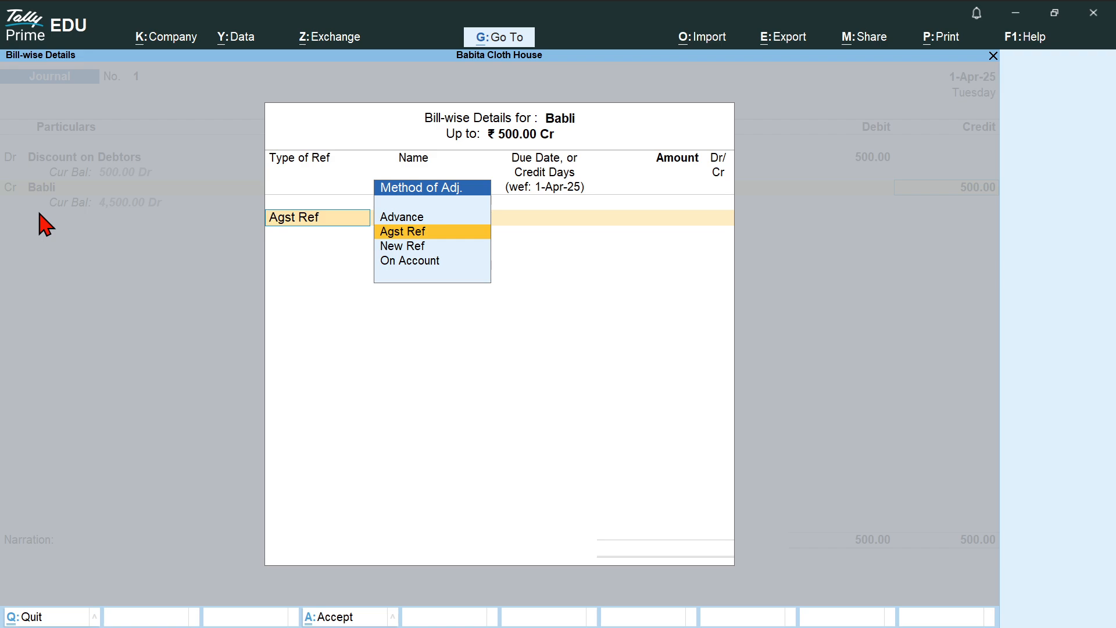
pyautogui.click(426, 234)
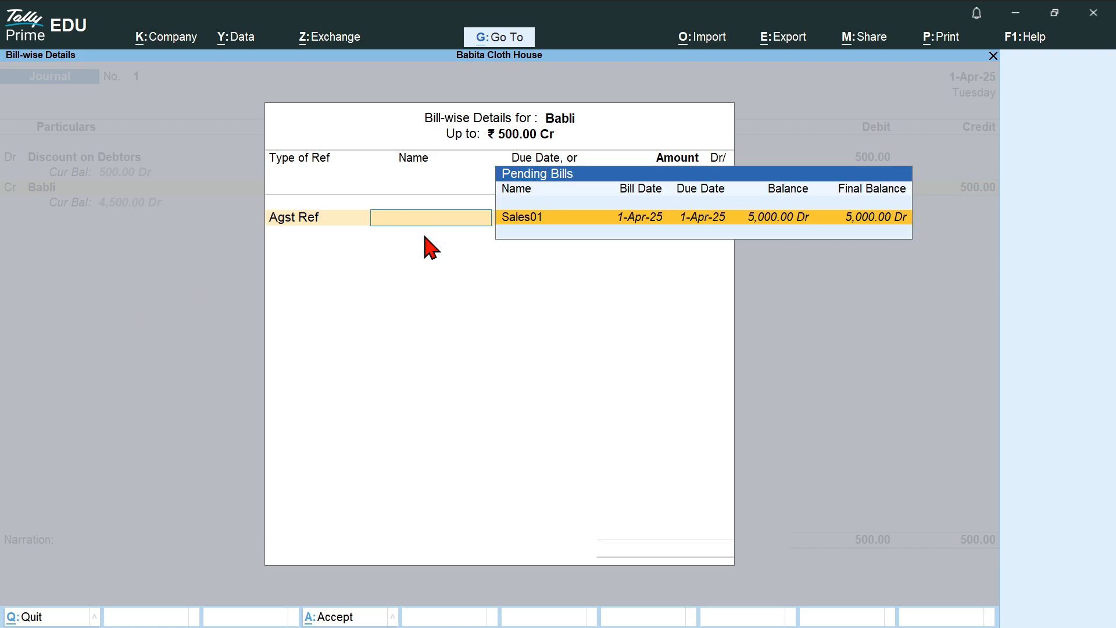
pyautogui.press('Return')
pyautogui.press('Return')
pyautogui.press('Return')
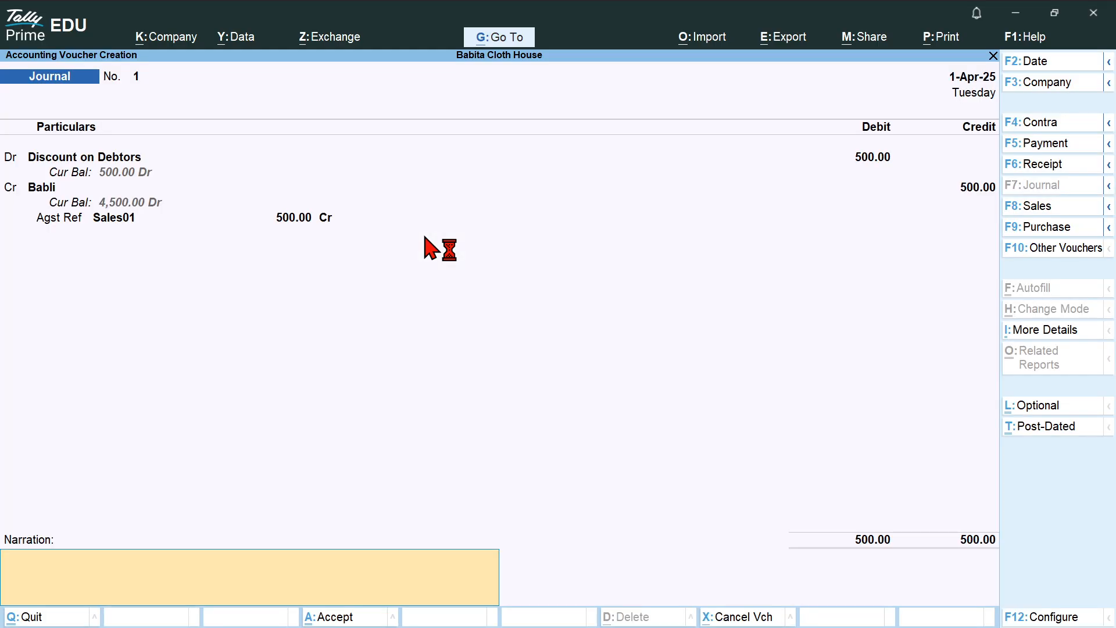
pyautogui.press('Return')
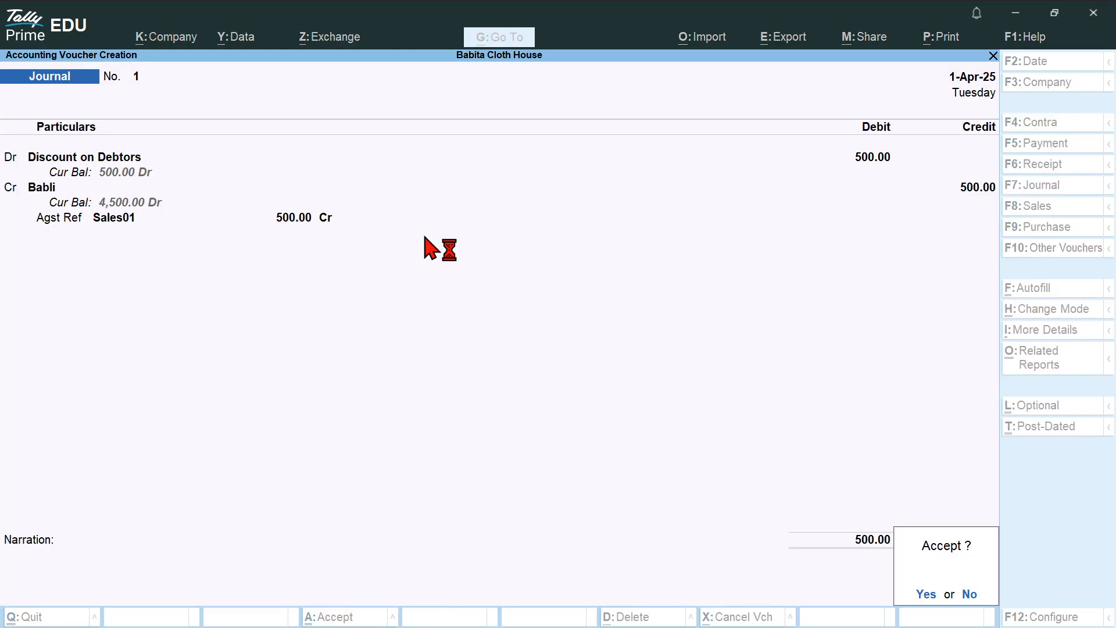
pyautogui.press('Return')
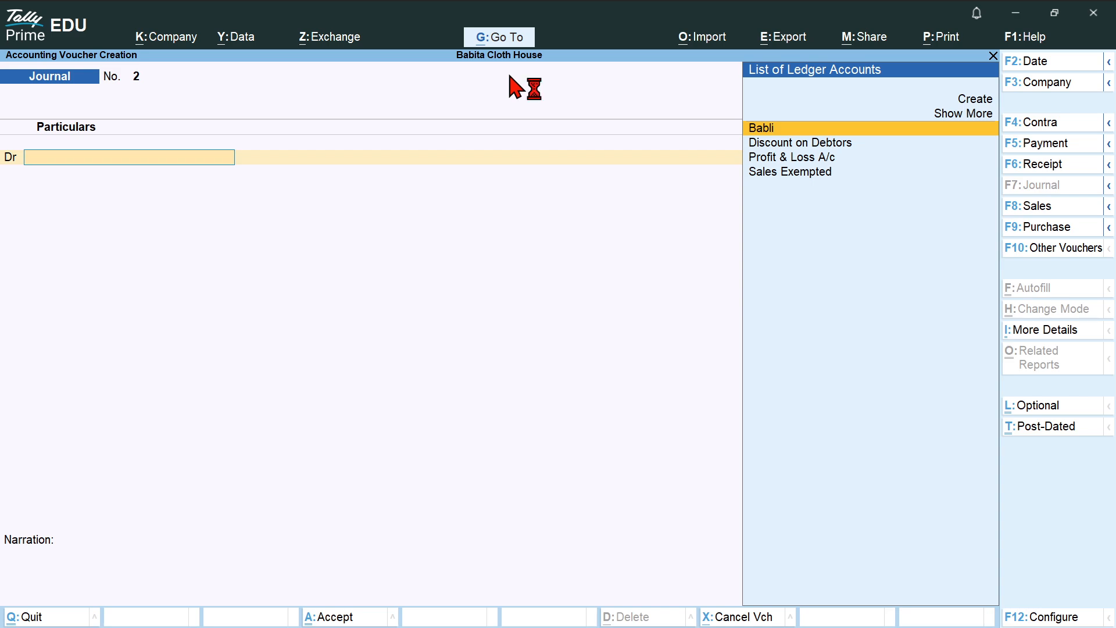
# Start a receipt voucher and credit the customer's ledger with 4,500
pyautogui.press('F6')
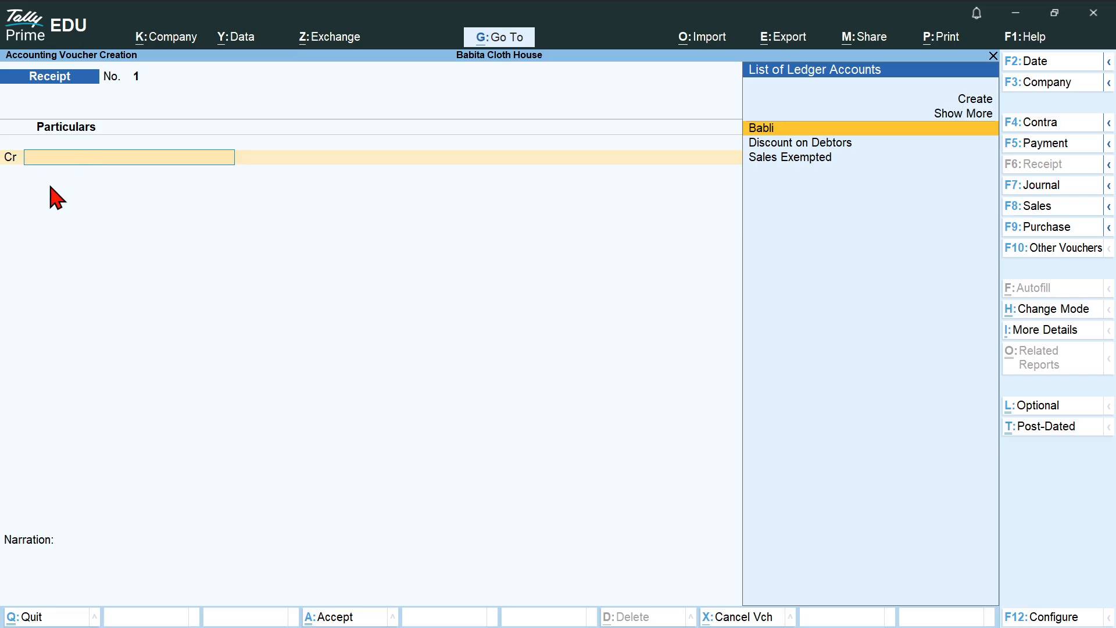
pyautogui.press('Return')
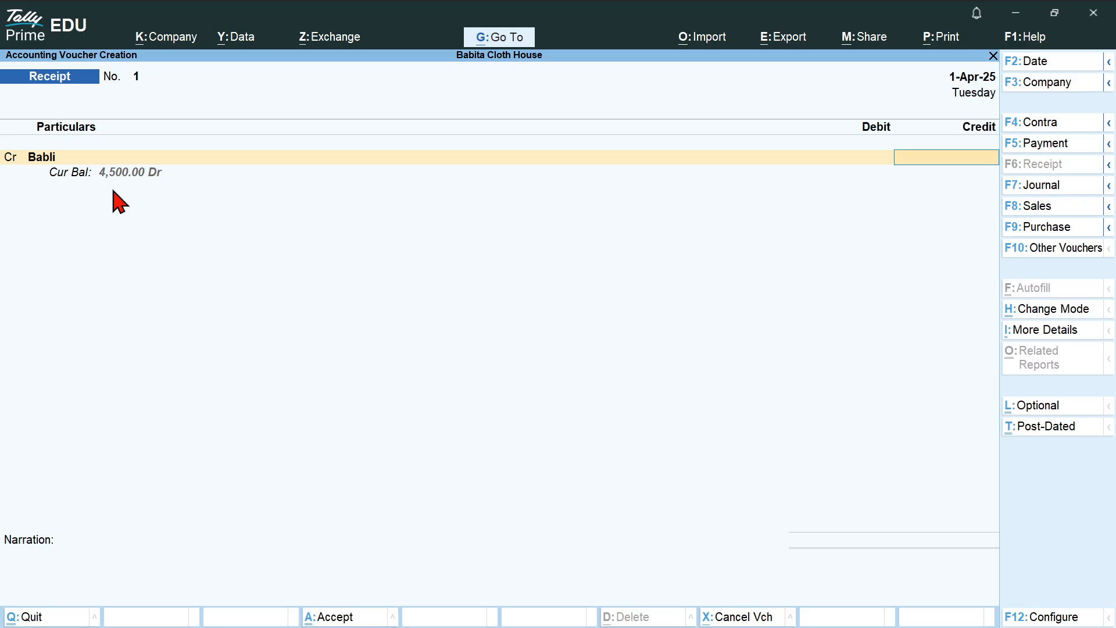
pyautogui.write('5')
pyautogui.press('BackSpace')
pyautogui.write('4500')
pyautogui.press('Return')
# Allocate the full 4,500 receipt as Agst Ref to the pending bill Sales01
pyautogui.press('Return')
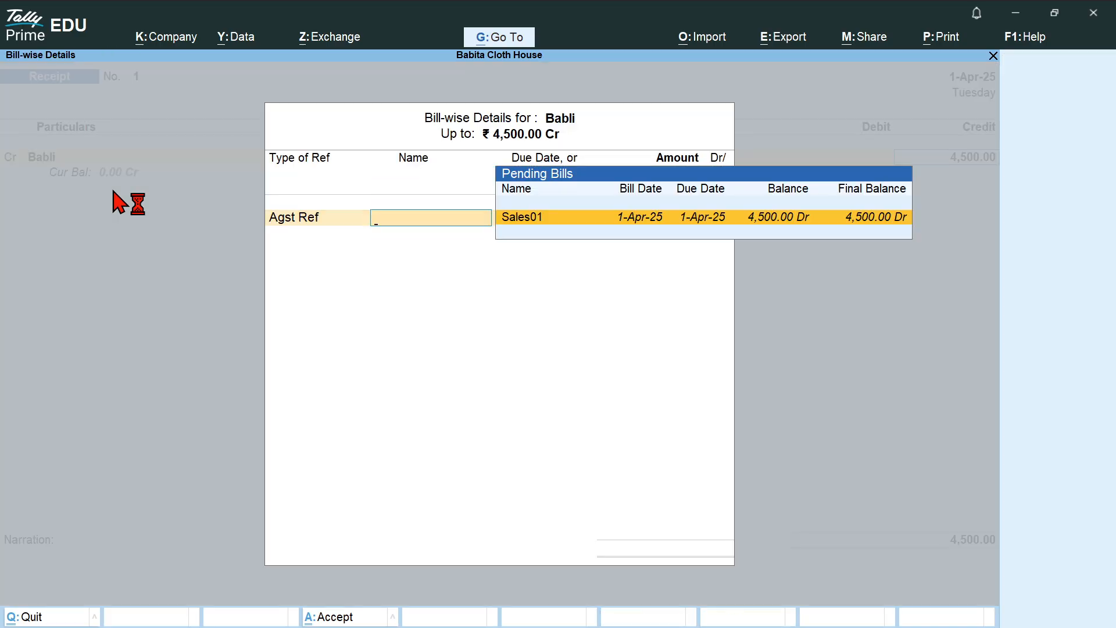
pyautogui.press('Return')
pyautogui.press('Return')
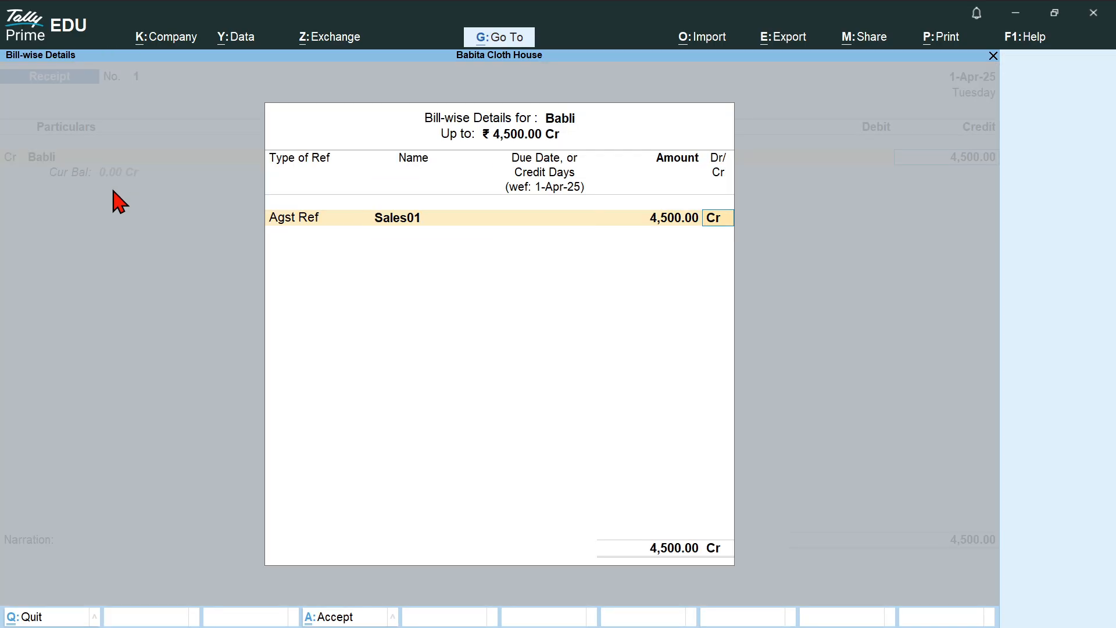
pyautogui.press('Return')
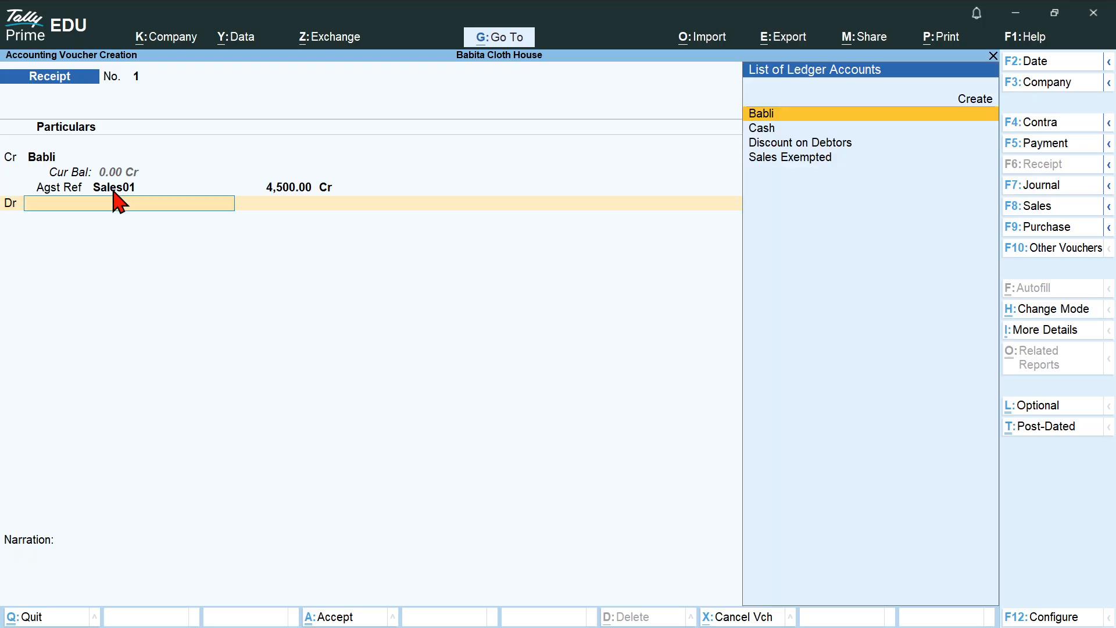
# Debit Cash with 4,500 and save the receipt voucher without narration
pyautogui.press('Down')
pyautogui.press('Return')
pyautogui.press('Return')
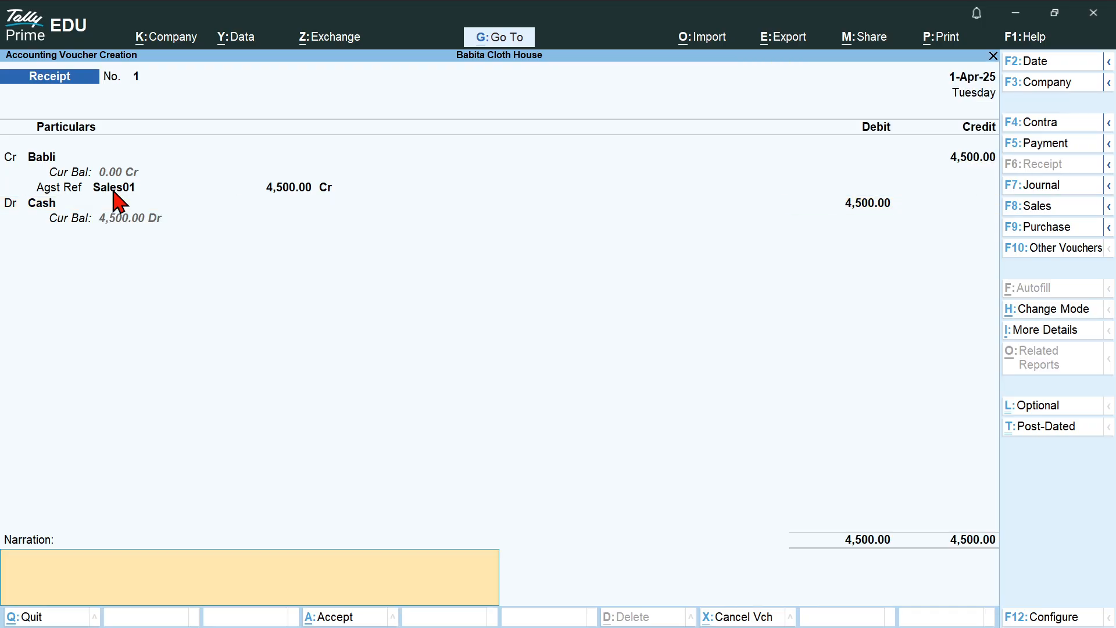
pyautogui.press('Return')
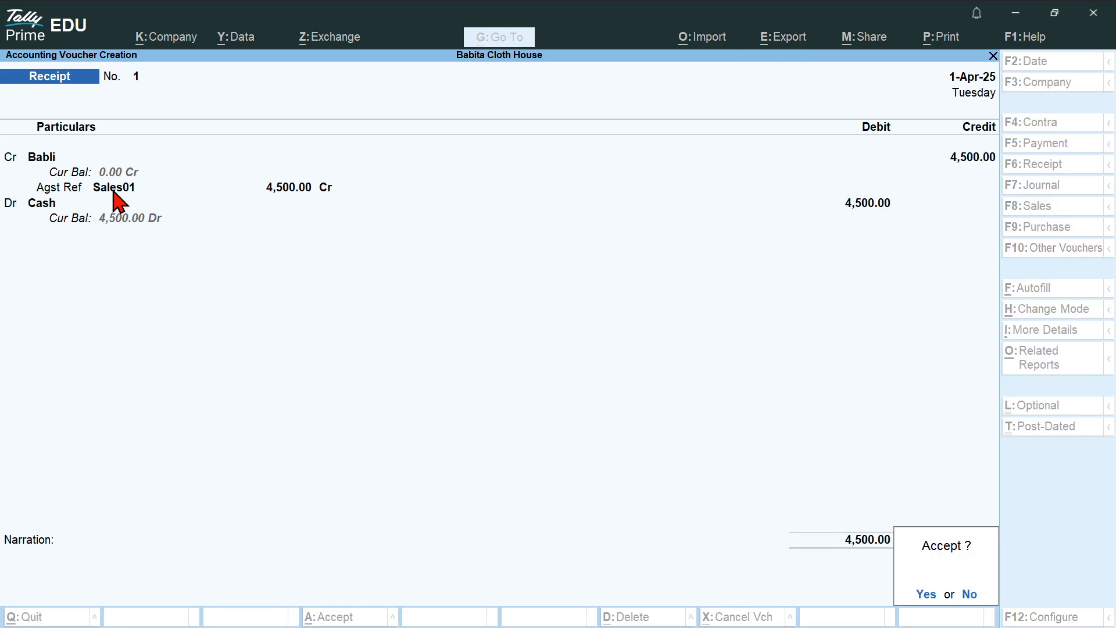
pyautogui.press('Return')
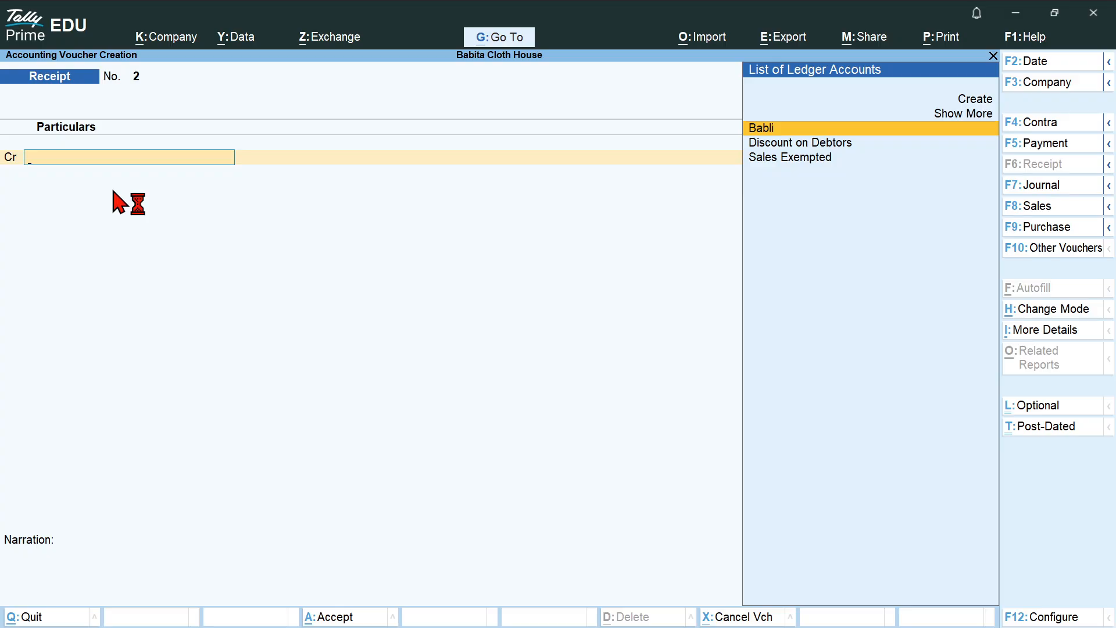
pyautogui.hotkey('alt', 'Tab')
pyautogui.hotkey('alt', 'Tab')
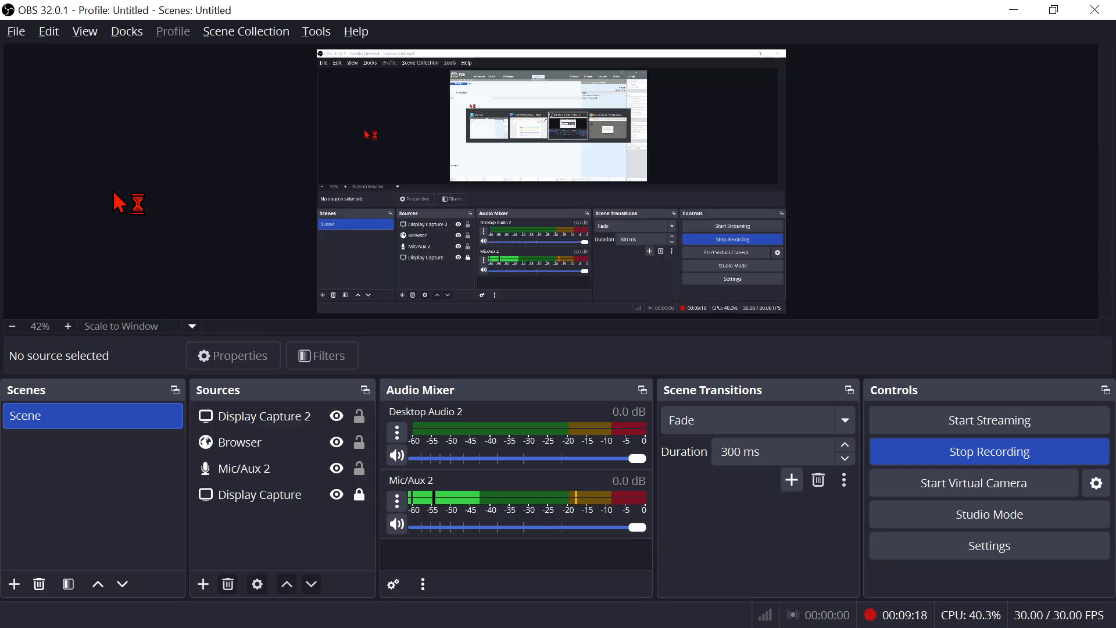